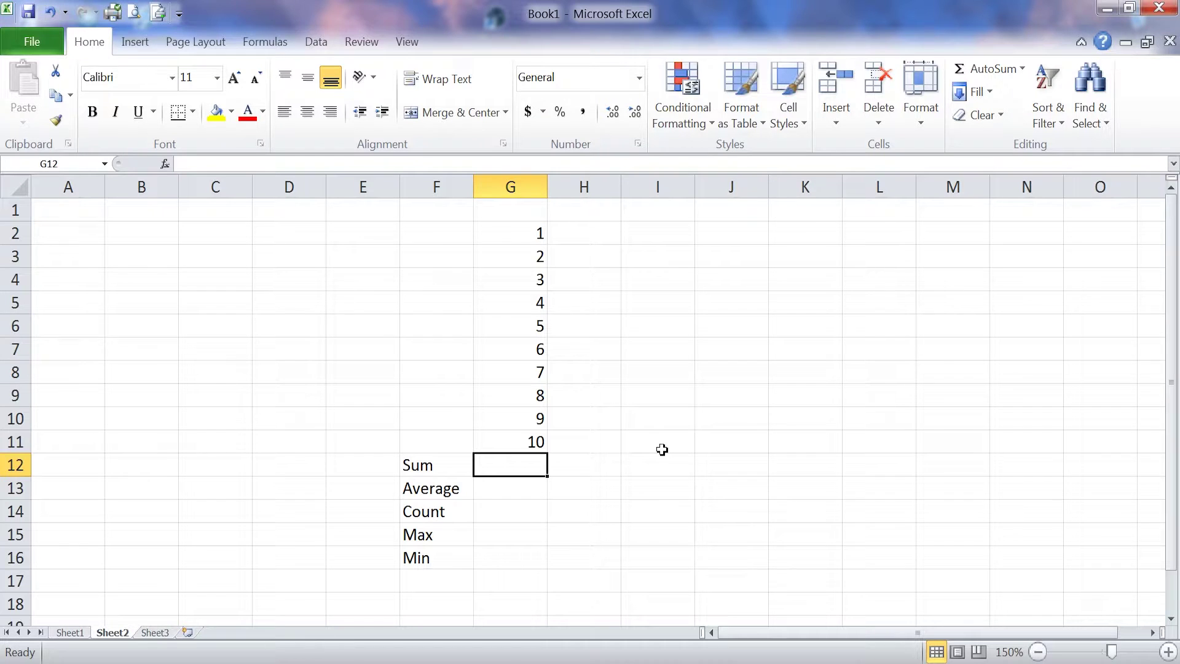
# Enter the formula =sum(G2:G11) in cell G12, next to the Sum label.
pyautogui.write('=sum')
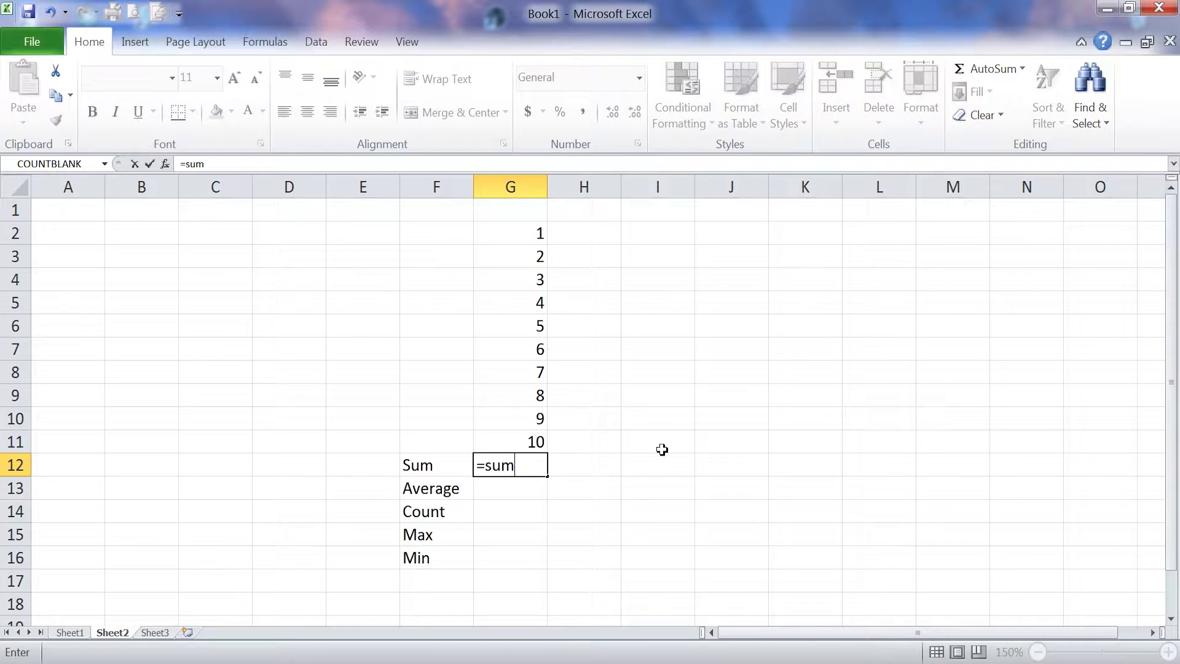
pyautogui.write('(')
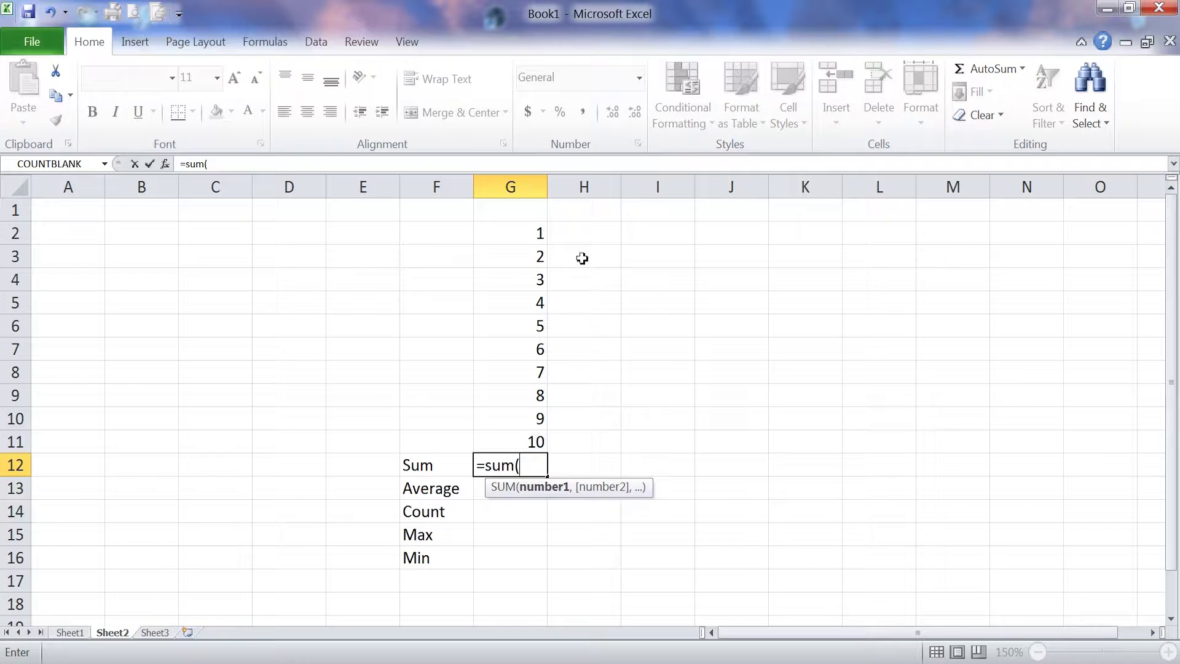
pyautogui.moveTo(526, 231); pyautogui.dragTo(526, 437)
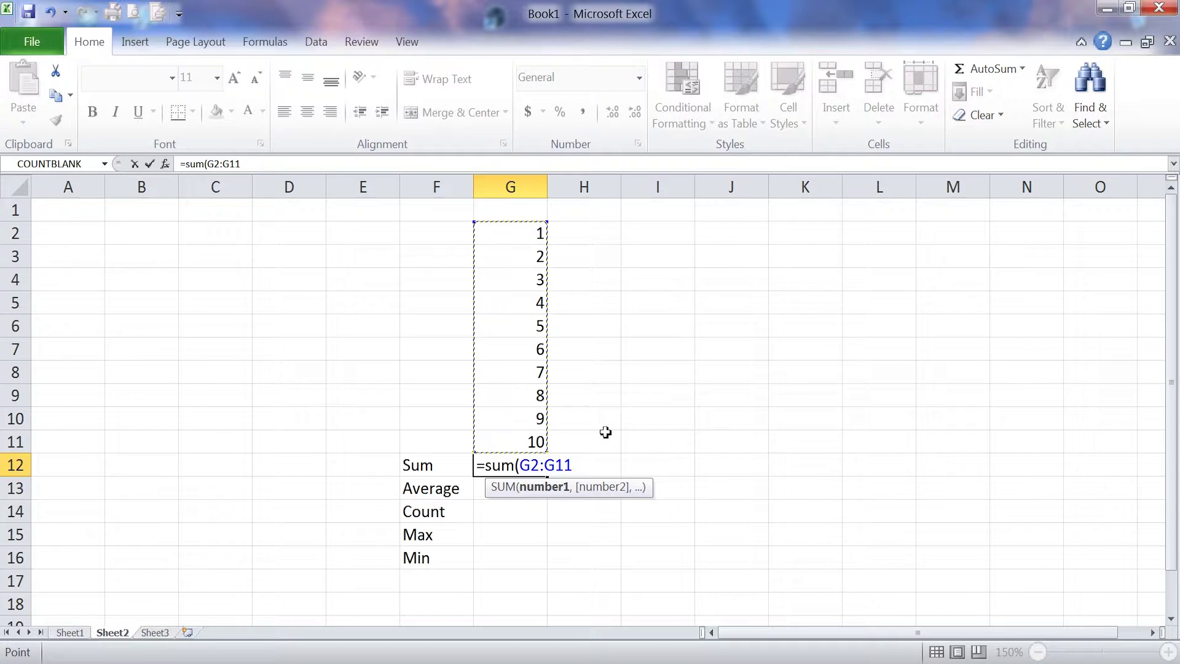
pyautogui.write(')')
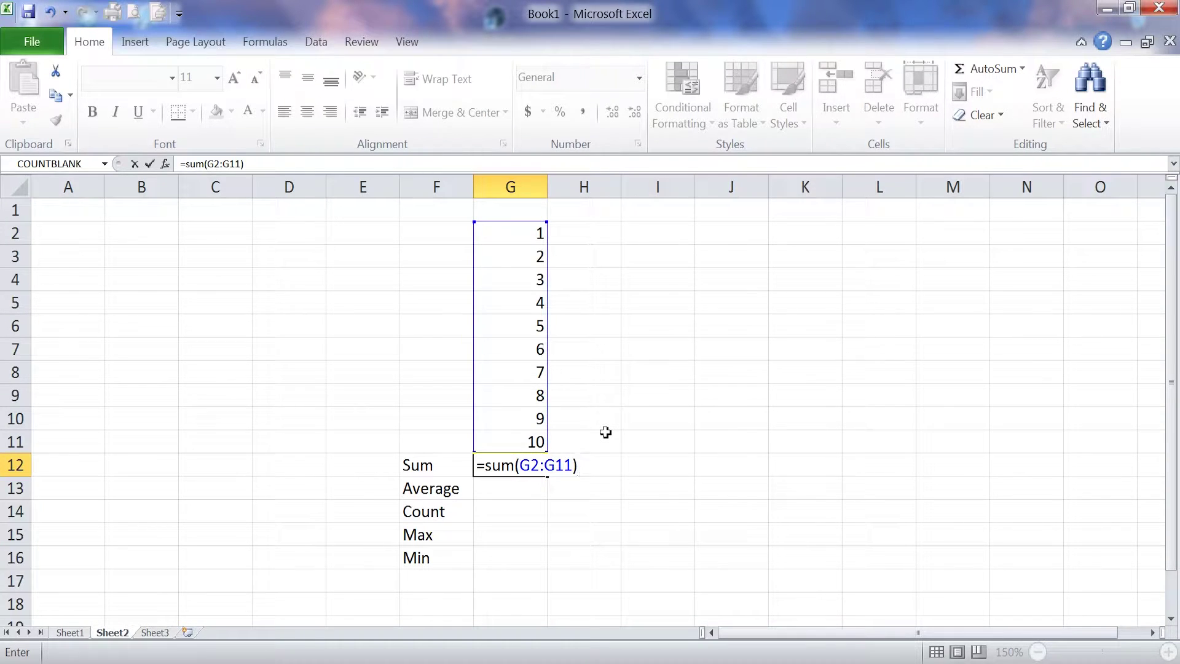
pyautogui.press('Return')
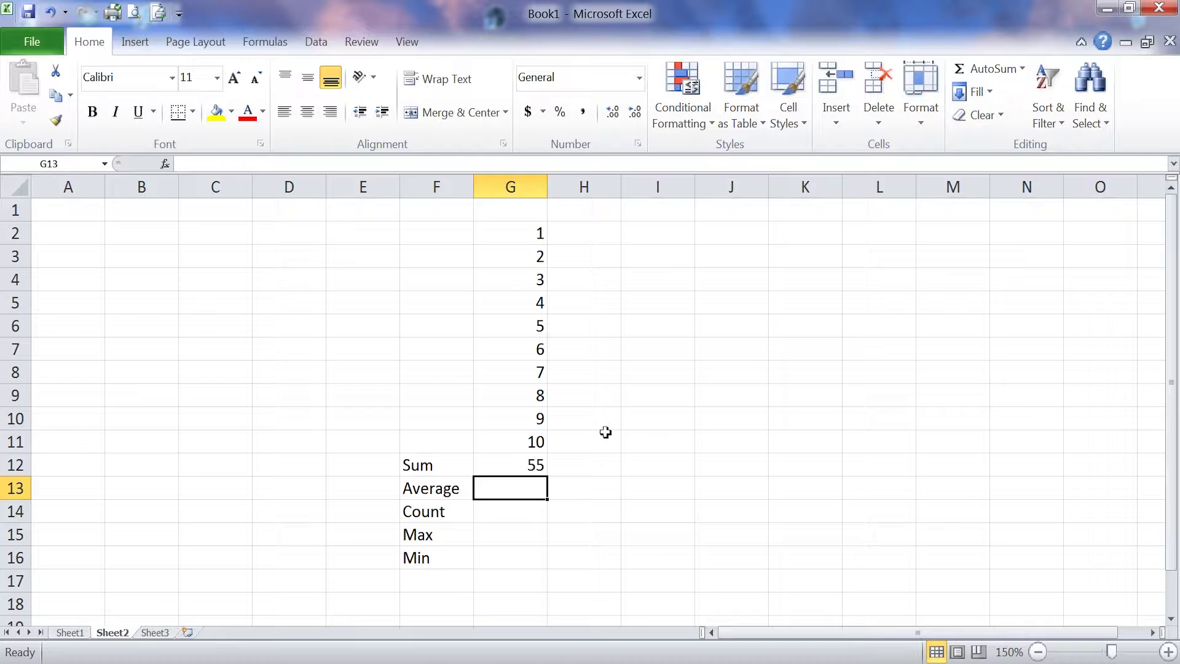
# Enter the formula =average(G2:G11) in cell G13, next to the Average label.
pyautogui.write('=')
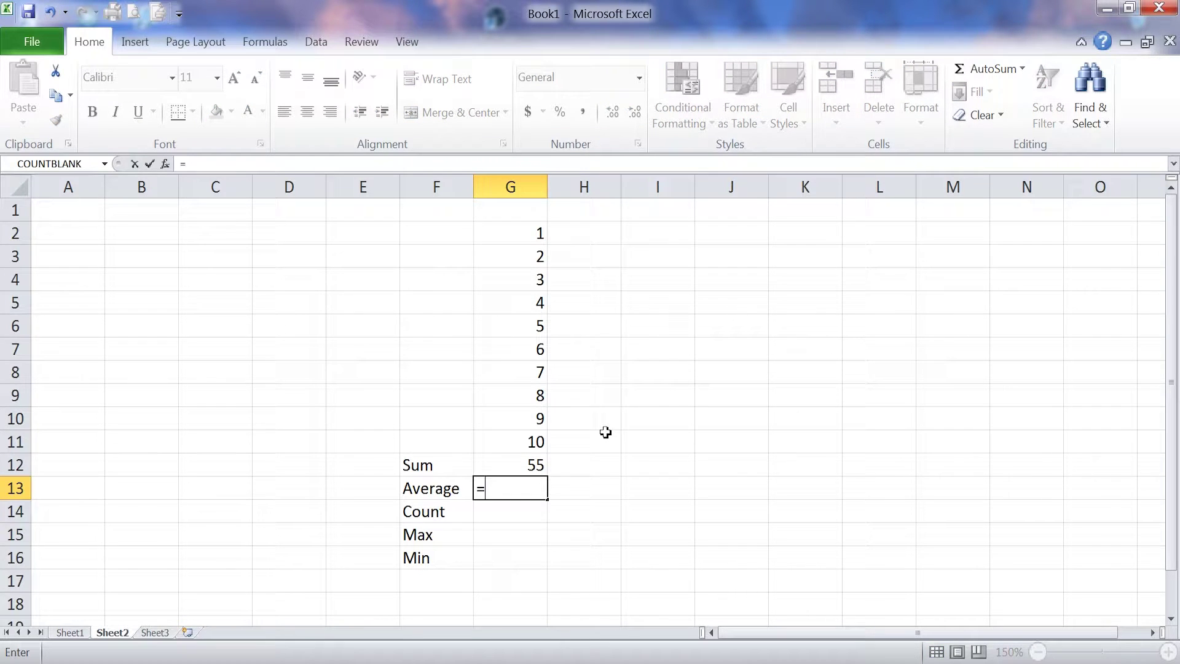
pyautogui.write('average(')
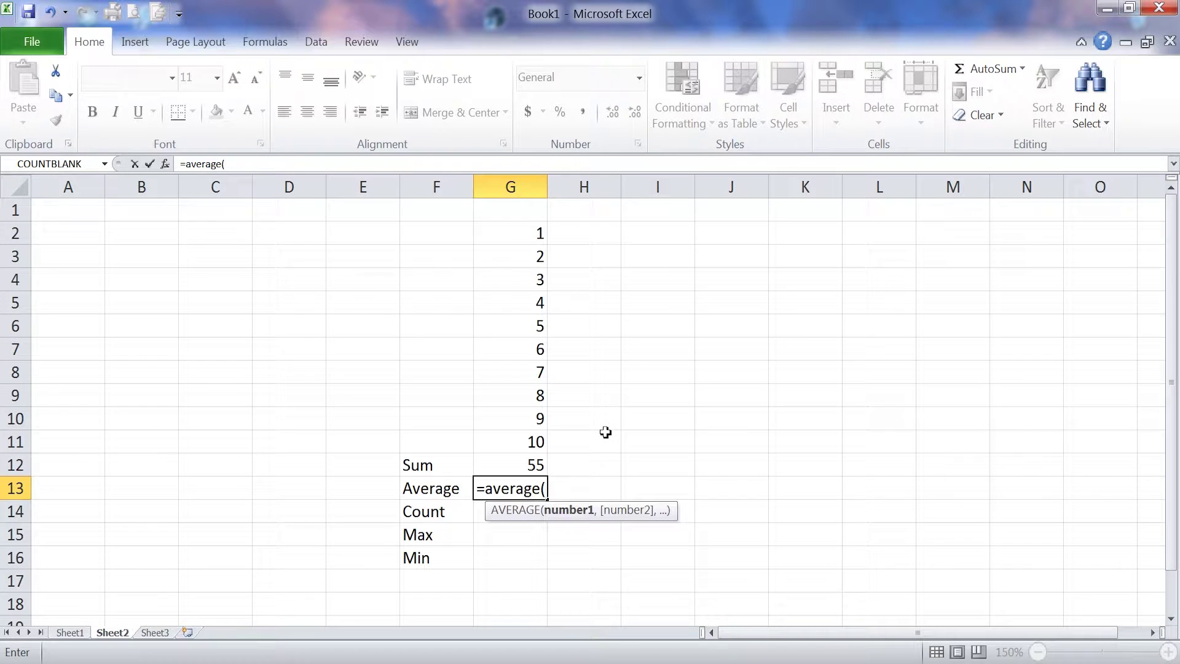
pyautogui.moveTo(515, 233); pyautogui.dragTo(518, 444)
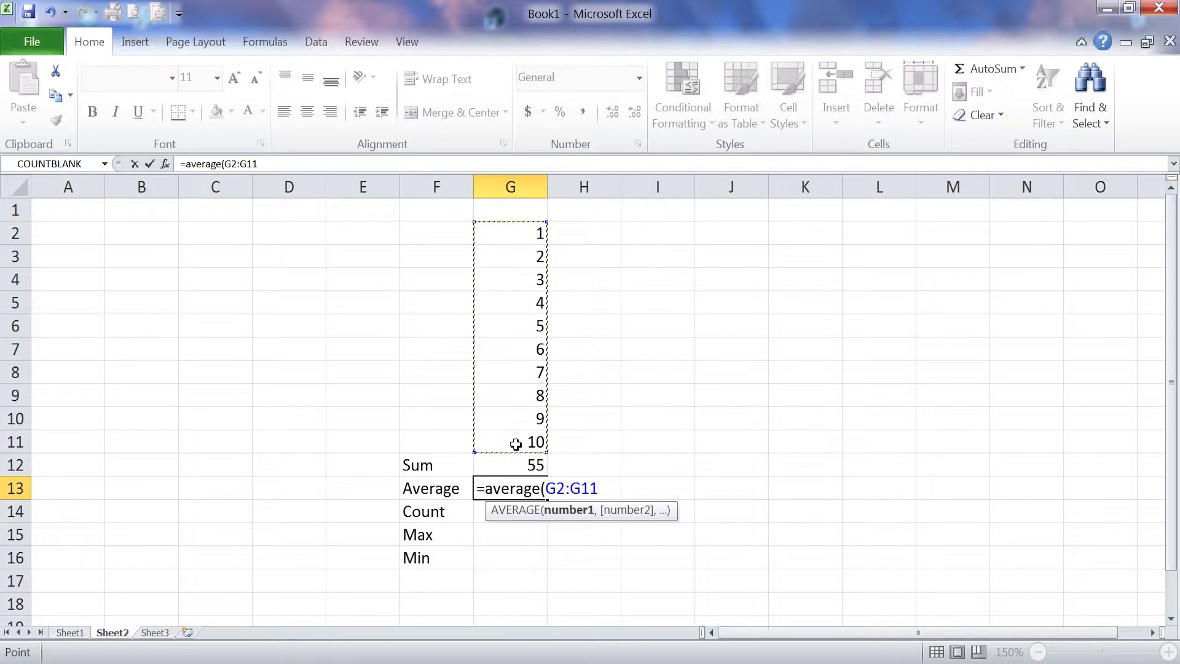
pyautogui.write(')')
pyautogui.press('Return')
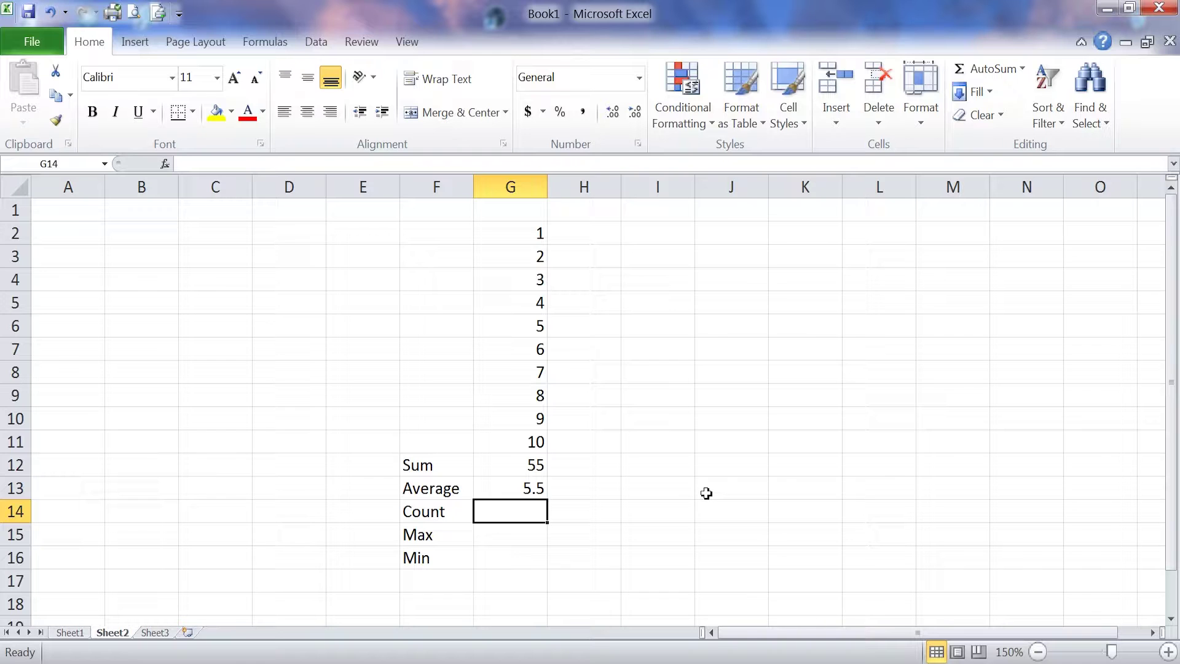
# Enter the formula =count(G2:G11) in cell G14, next to the Count label.
pyautogui.write('=')
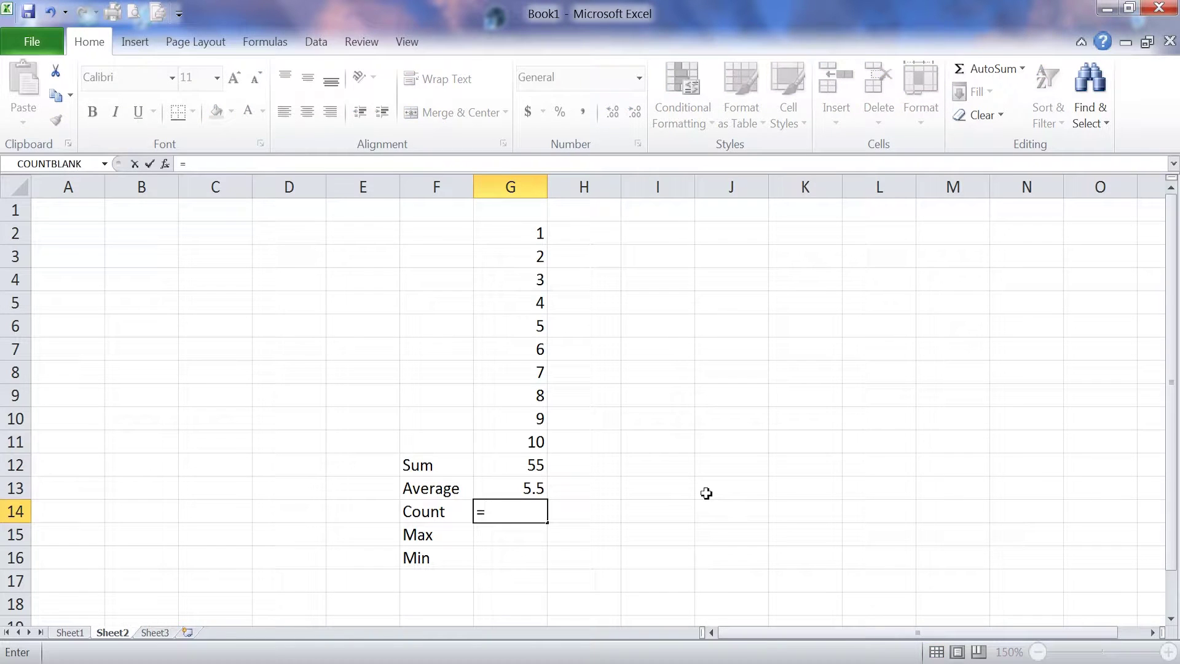
pyautogui.write('count(')
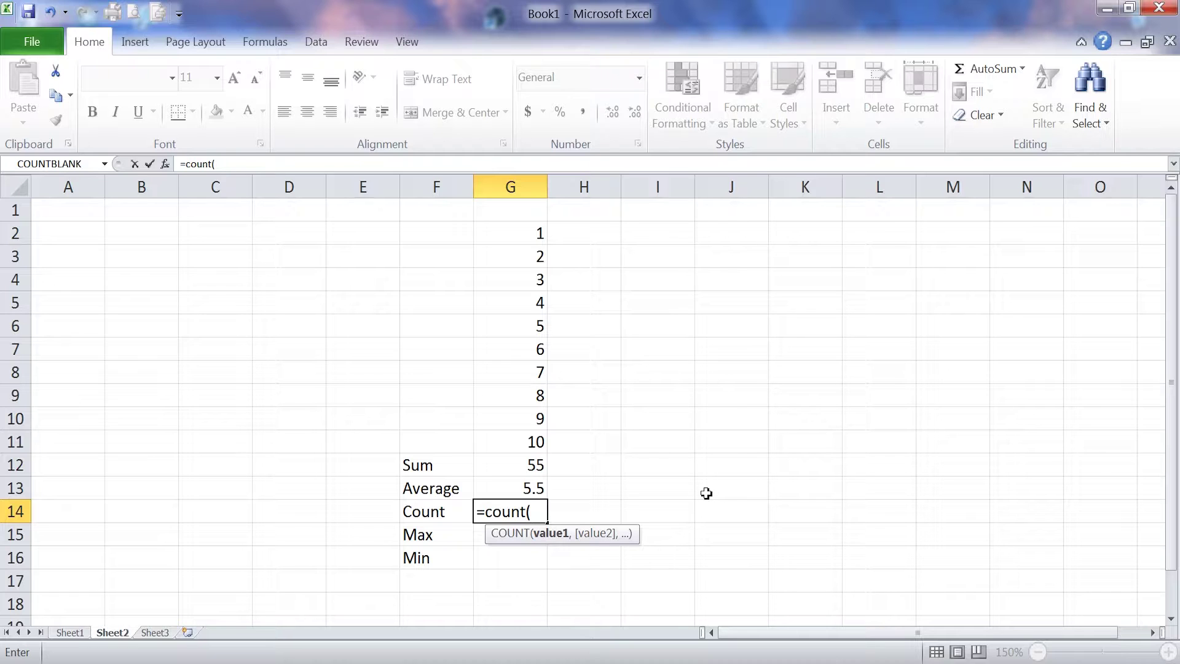
pyautogui.moveTo(519, 238); pyautogui.dragTo(512, 437)
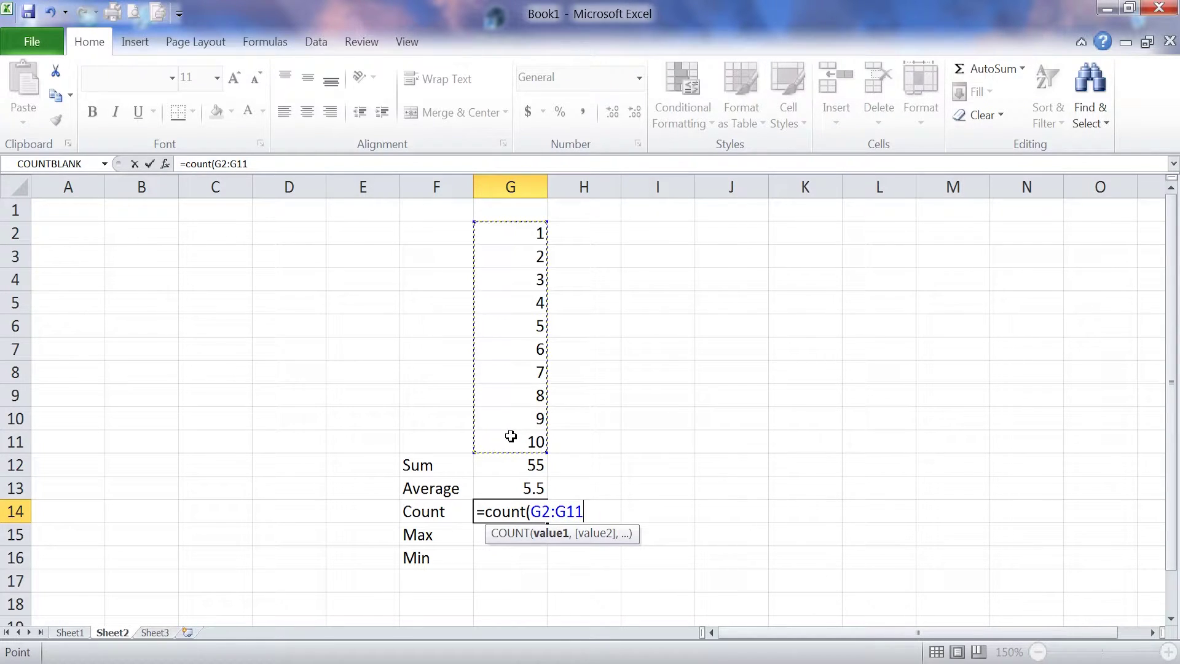
pyautogui.write(')')
pyautogui.press('Return')
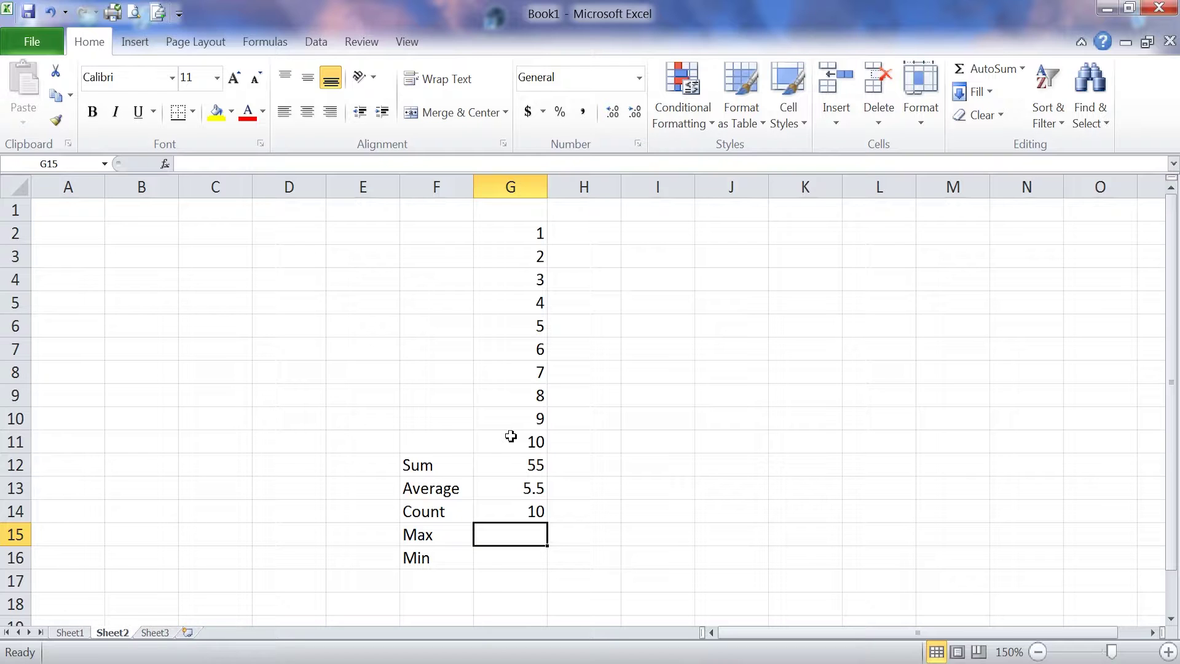
# Enter the formula =max(G2:G11) in cell G15, next to the Max label.
pyautogui.write('=ma')
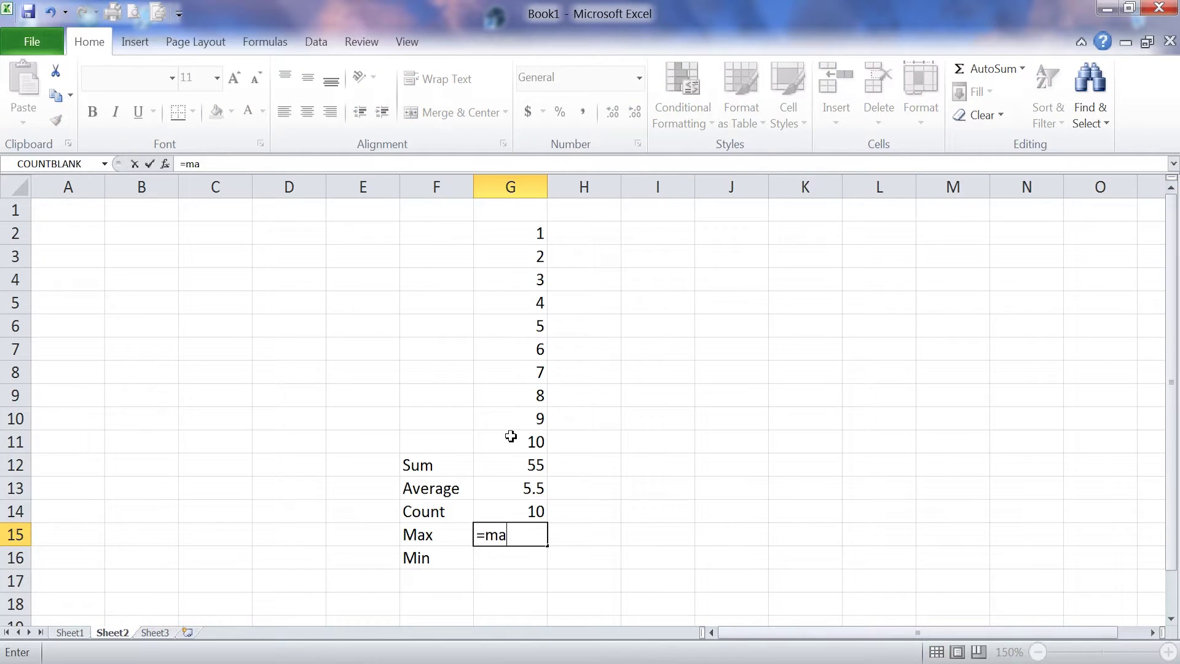
pyautogui.write('x(')
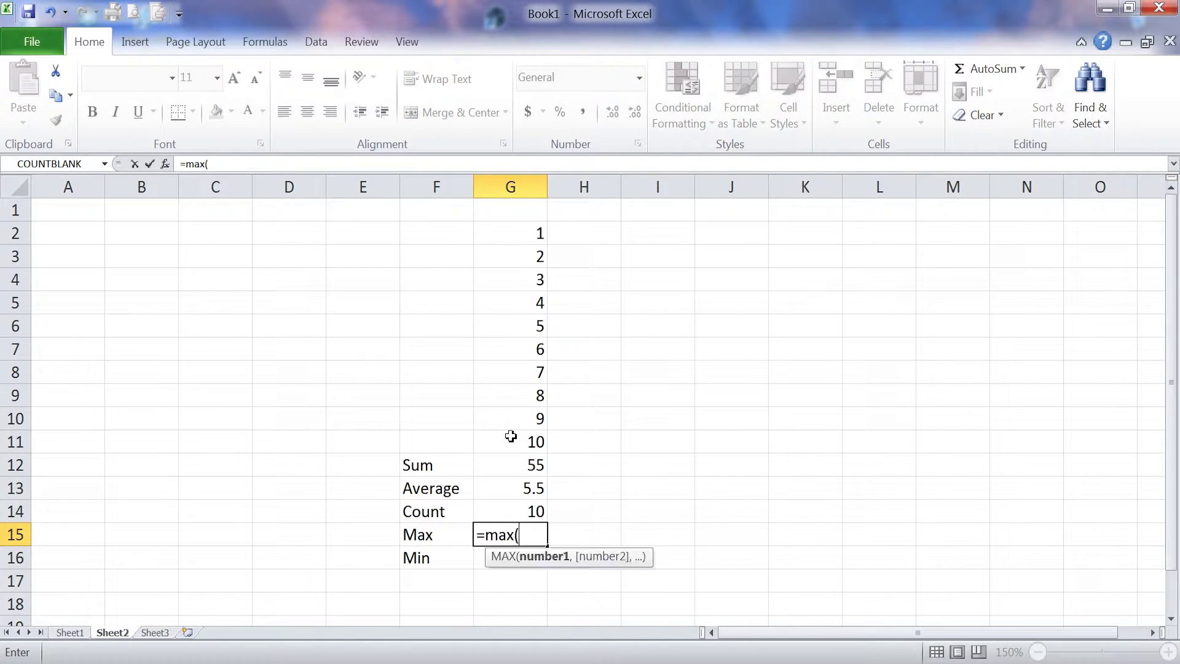
pyautogui.moveTo(530, 234); pyautogui.dragTo(517, 439)
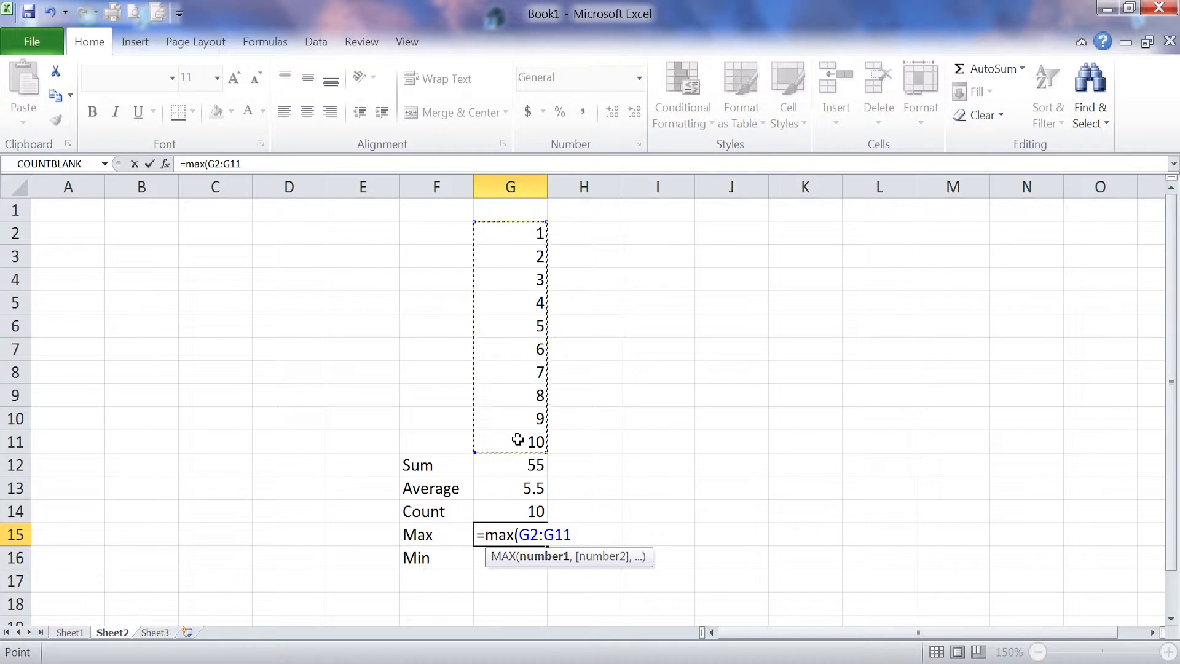
pyautogui.write(')')
pyautogui.press('Return')
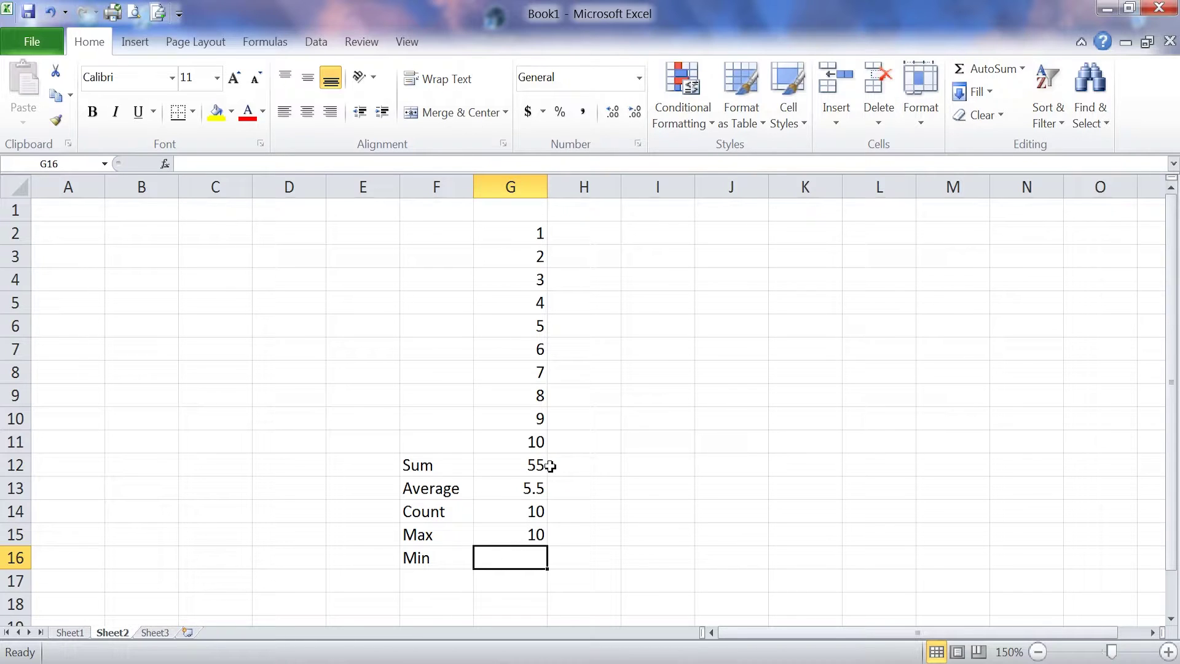
# Enter the formula =min(G2:G11) in cell G16, next to the Min label.
pyautogui.write('=')
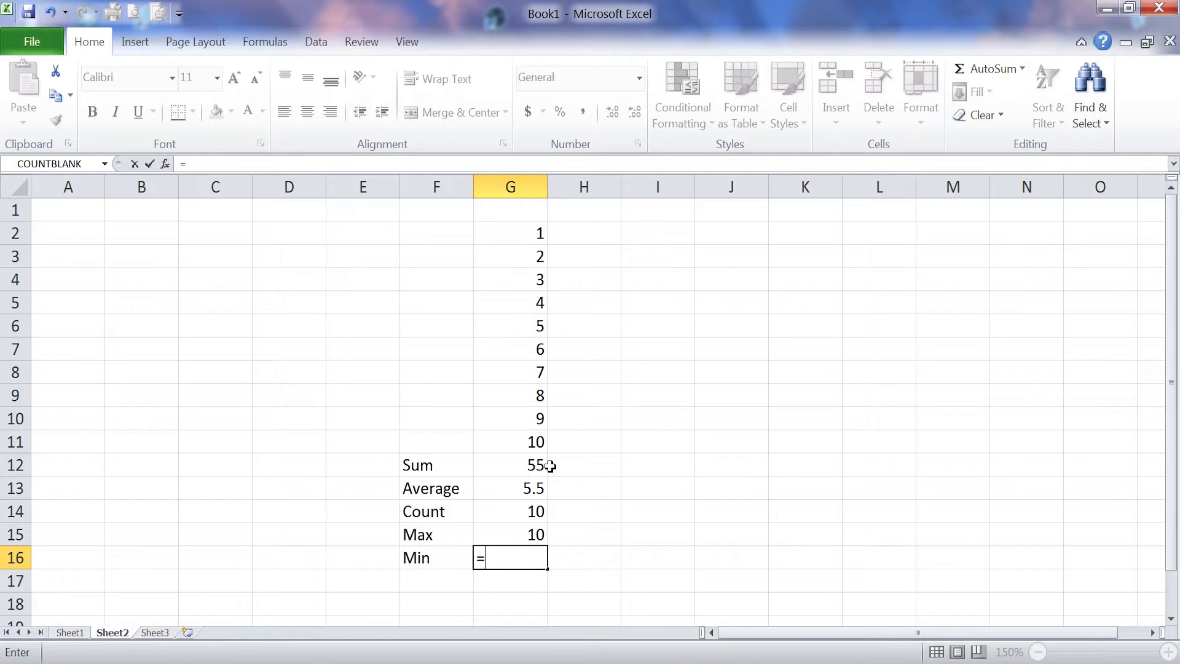
pyautogui.write('min(')
pyautogui.moveTo(516, 234); pyautogui.dragTo(503, 442)
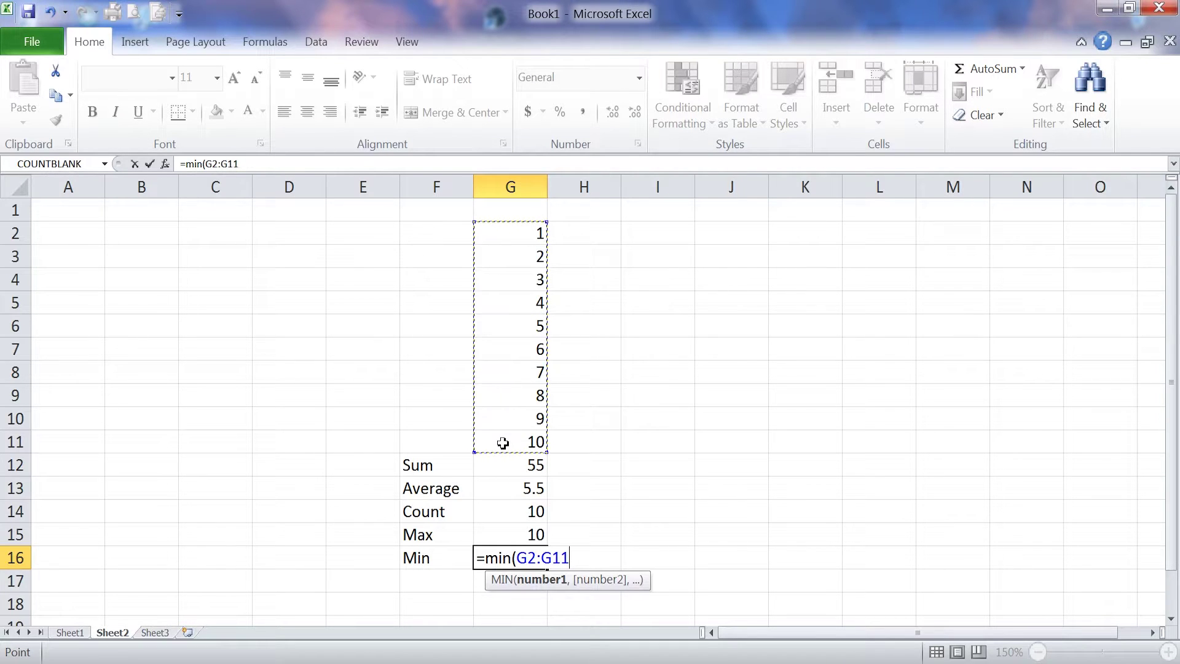
pyautogui.write(')')
pyautogui.press('Return')
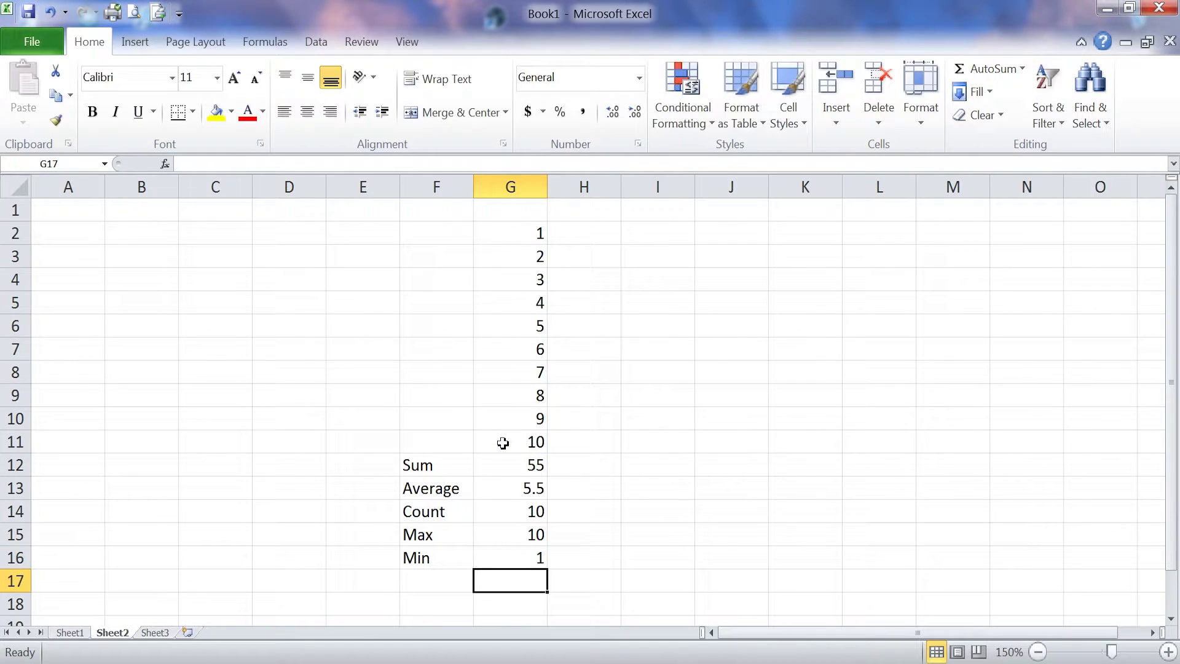
# Open Insert Function for cell F17, view the Most Recently Used category, and select AVERAGE in the Statistical category.
pyautogui.click(453, 586)
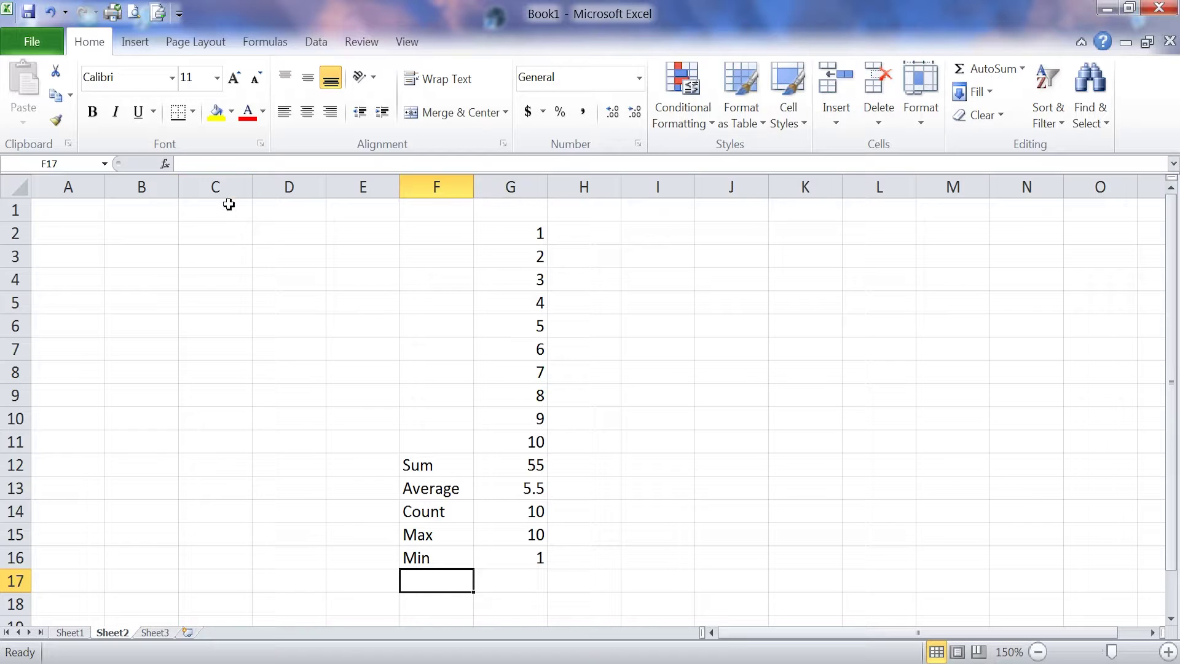
pyautogui.click(165, 166)
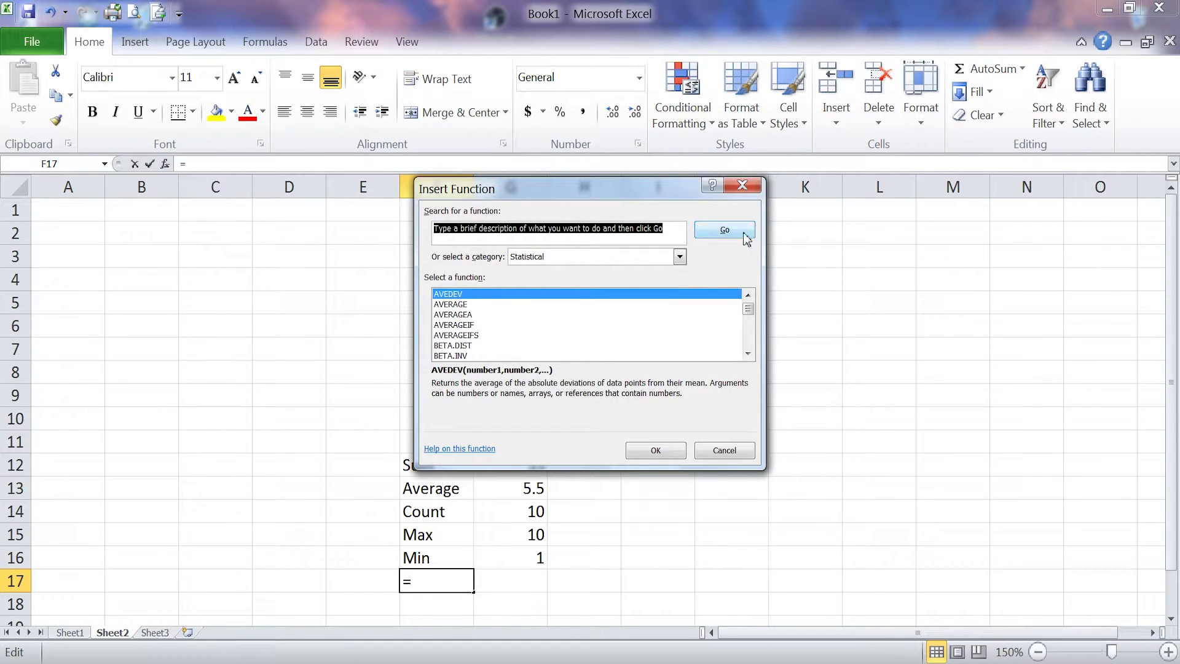
pyautogui.click(680, 257)
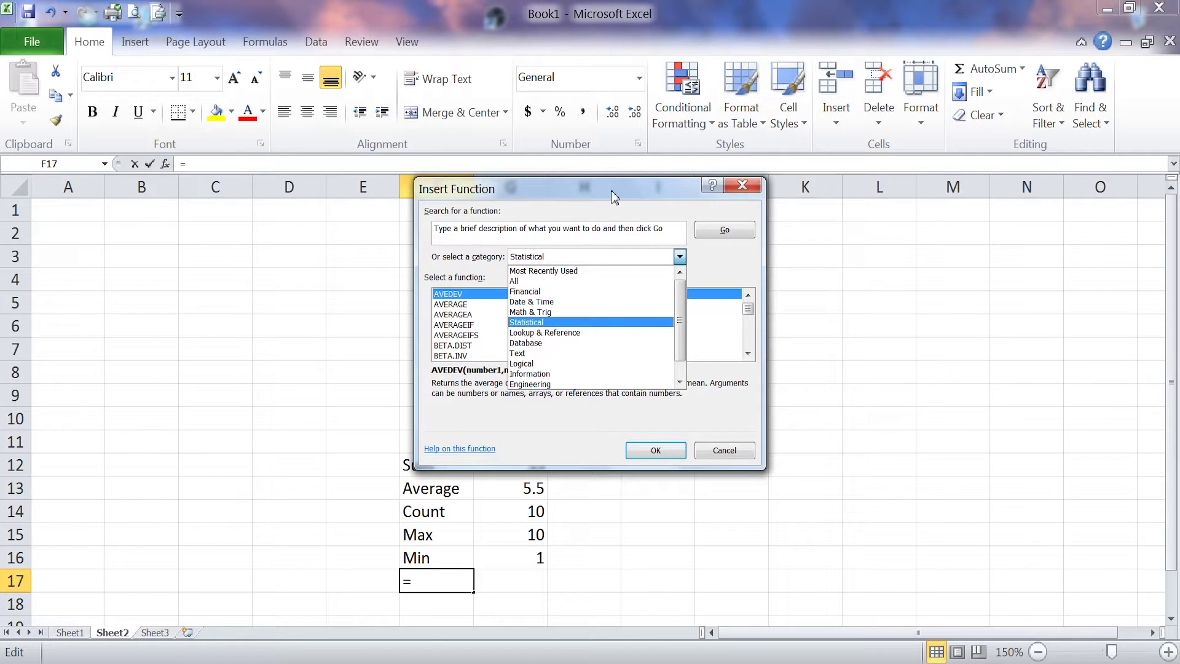
pyautogui.click(565, 272)
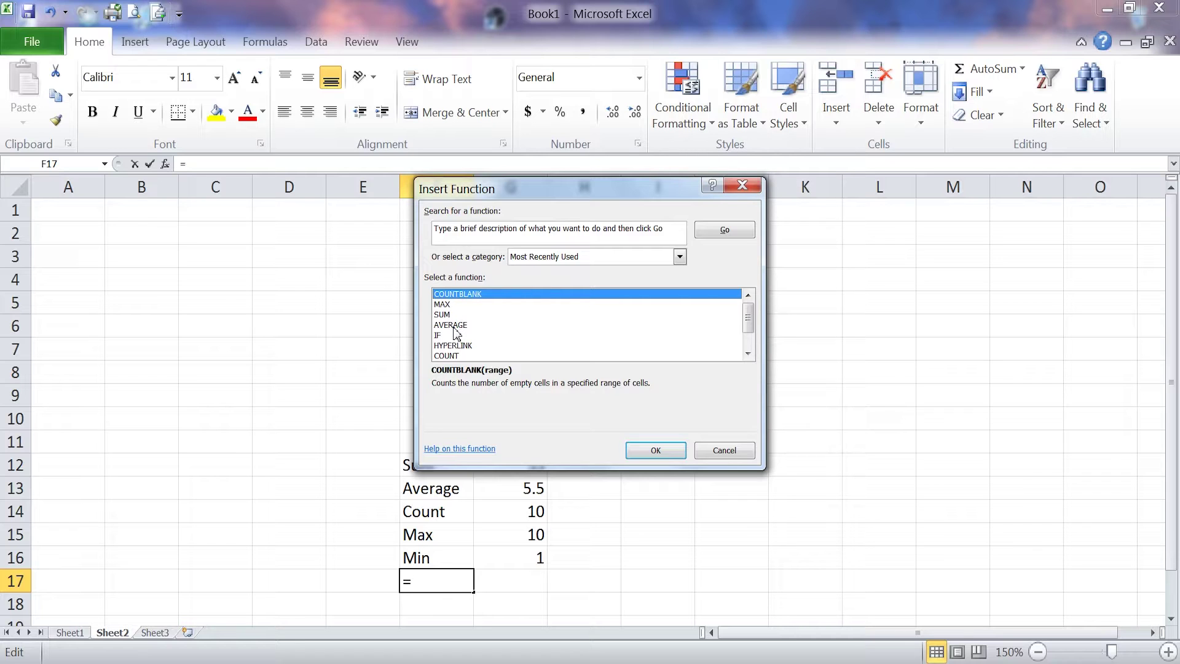
pyautogui.click(680, 257)
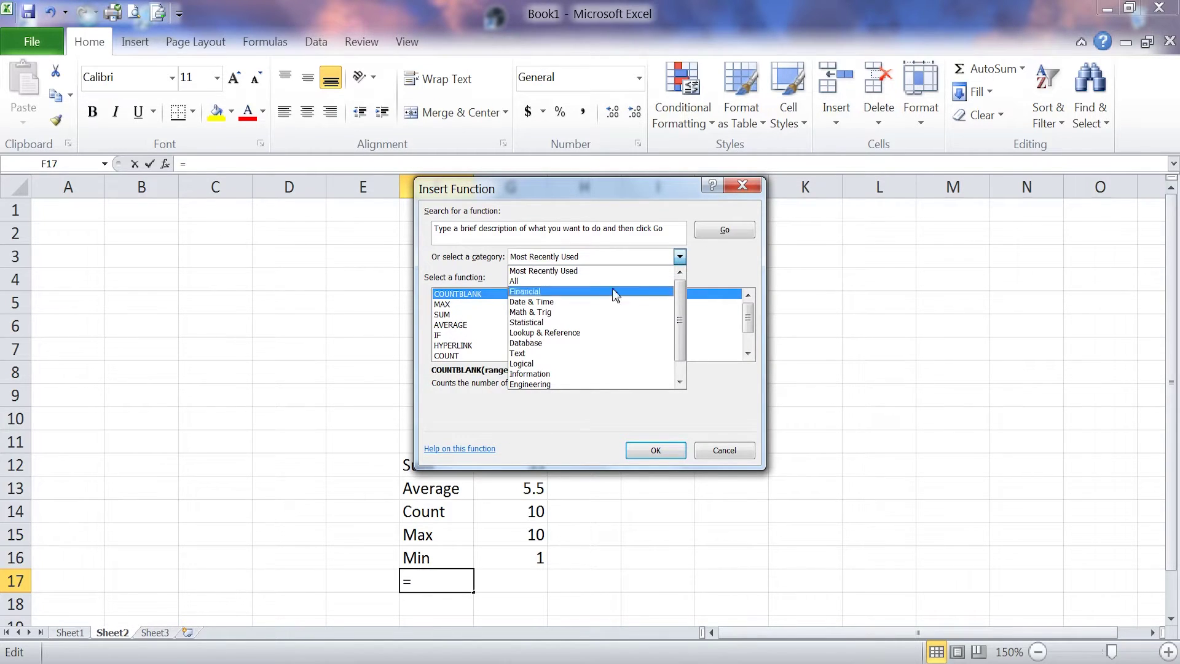
pyautogui.click(549, 324)
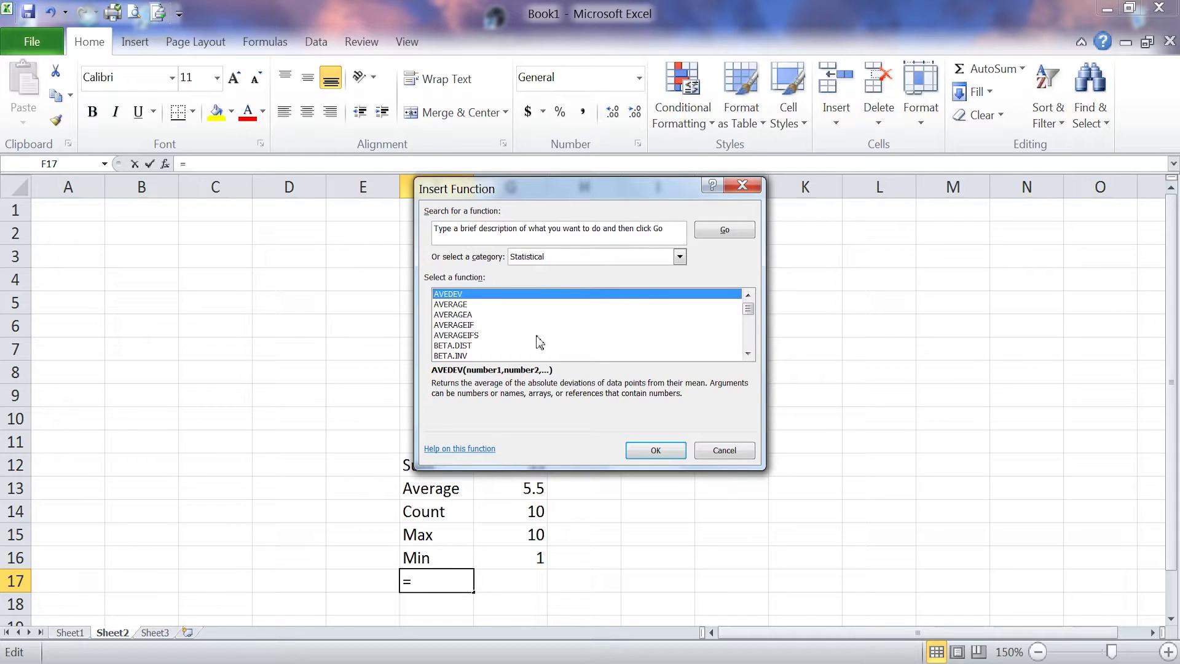
pyautogui.click(474, 305)
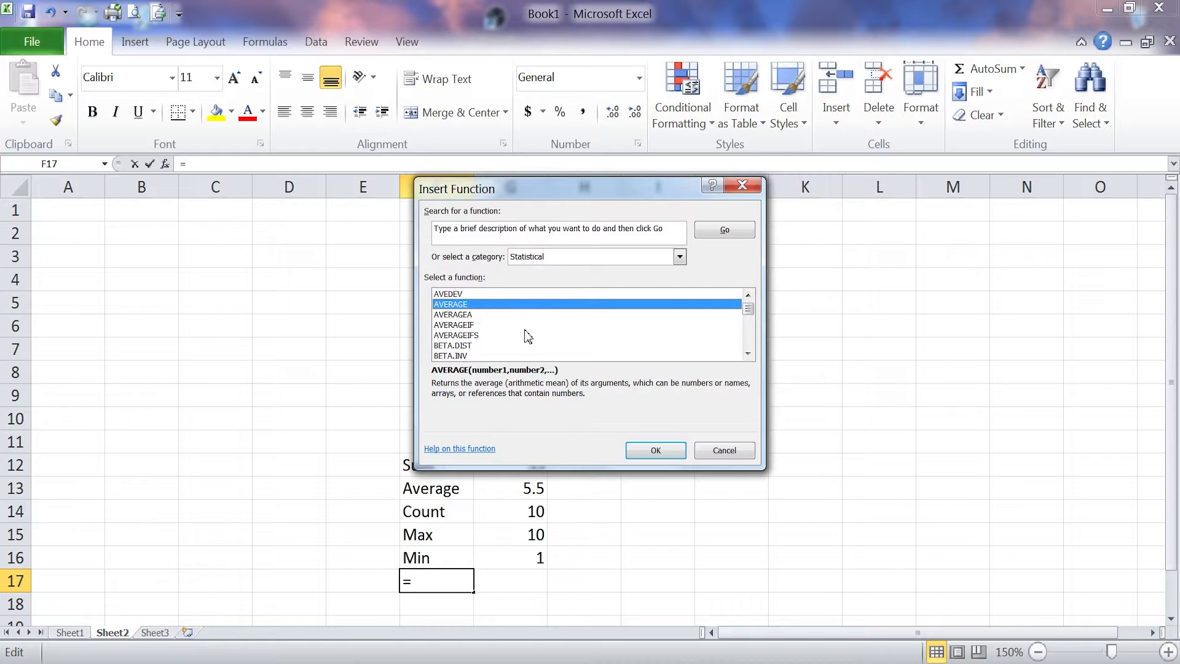
# Browse the Statistical functions and read the descriptions of COUNT and COUNTA.
pyautogui.click(749, 353)
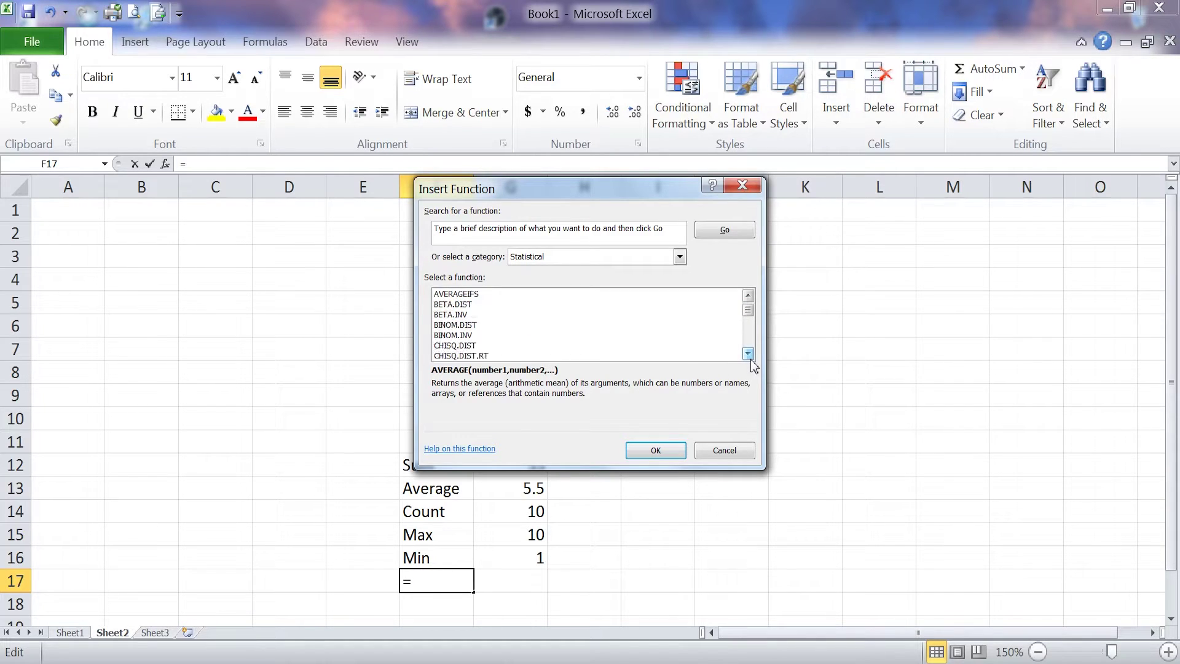
pyautogui.click(748, 353)
pyautogui.click(749, 353)
pyautogui.click(748, 354)
pyautogui.click(748, 354)
pyautogui.click(748, 353)
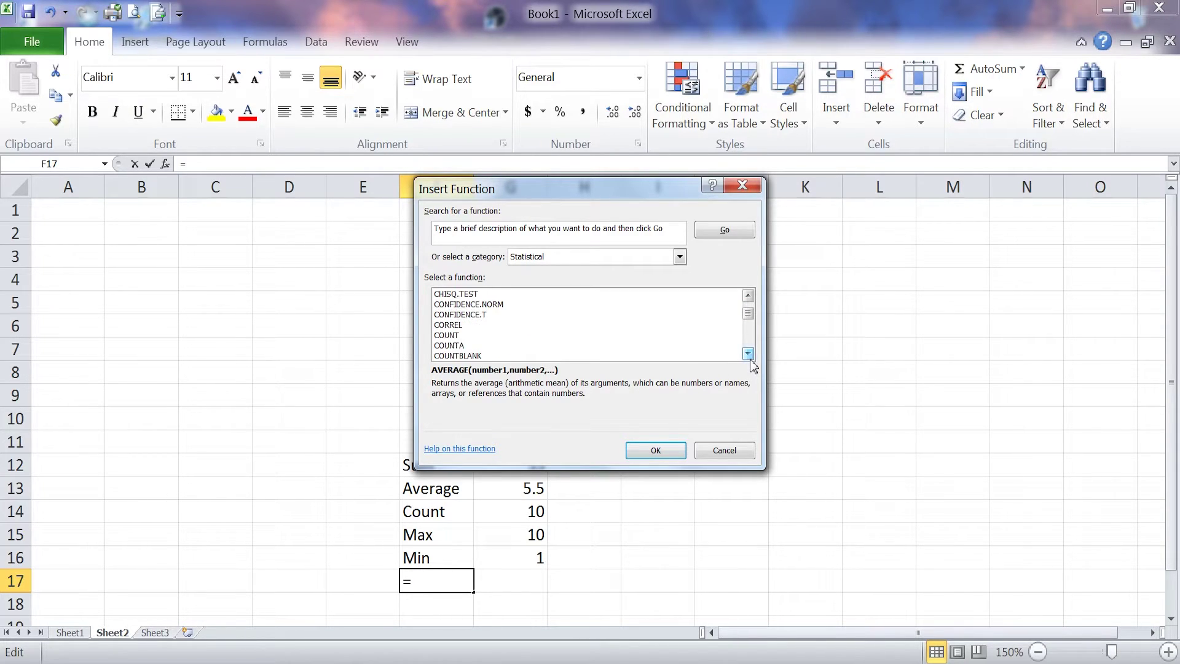
pyautogui.click(748, 354)
pyautogui.click(750, 356)
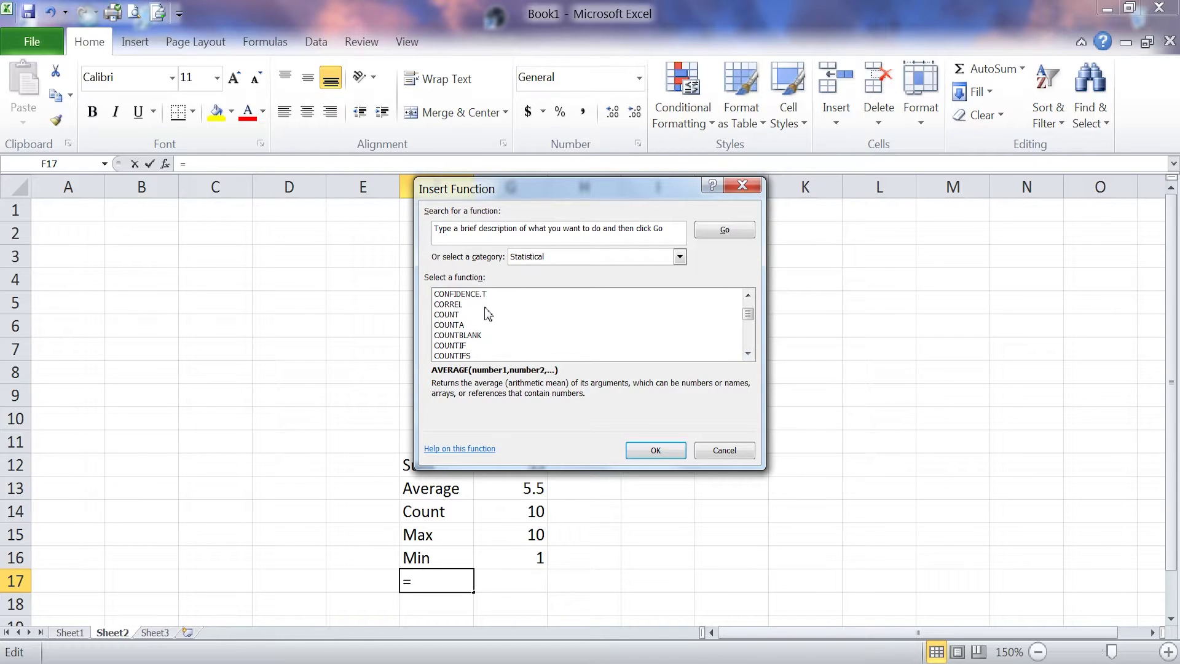
pyautogui.click(462, 316)
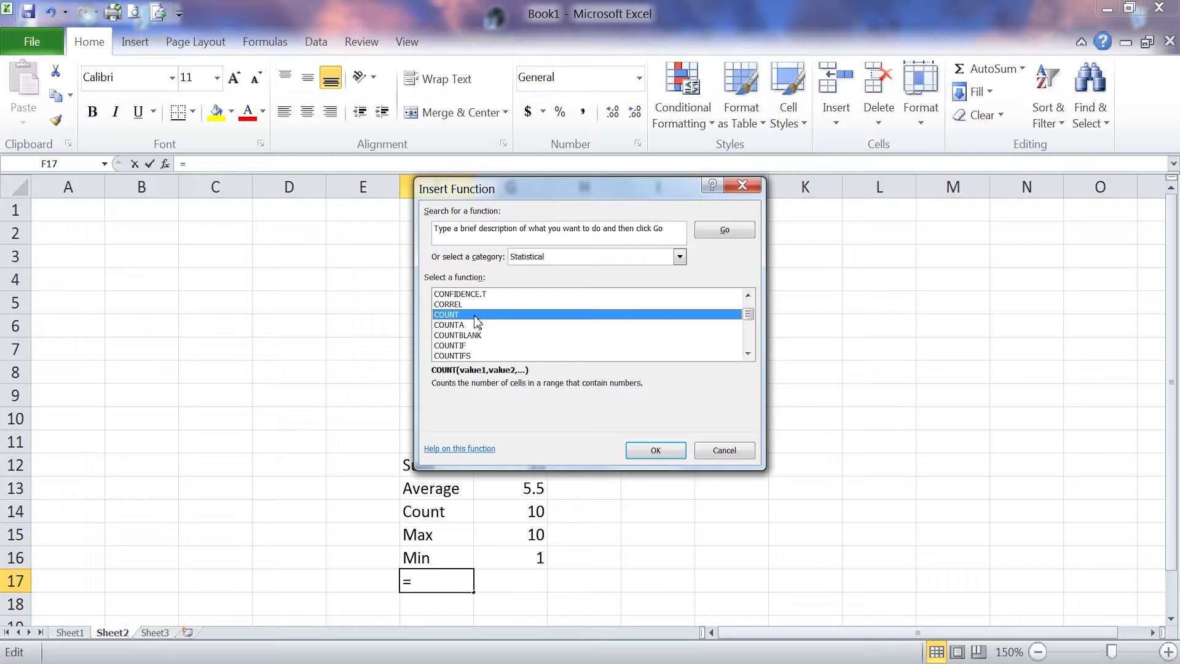
pyautogui.click(467, 325)
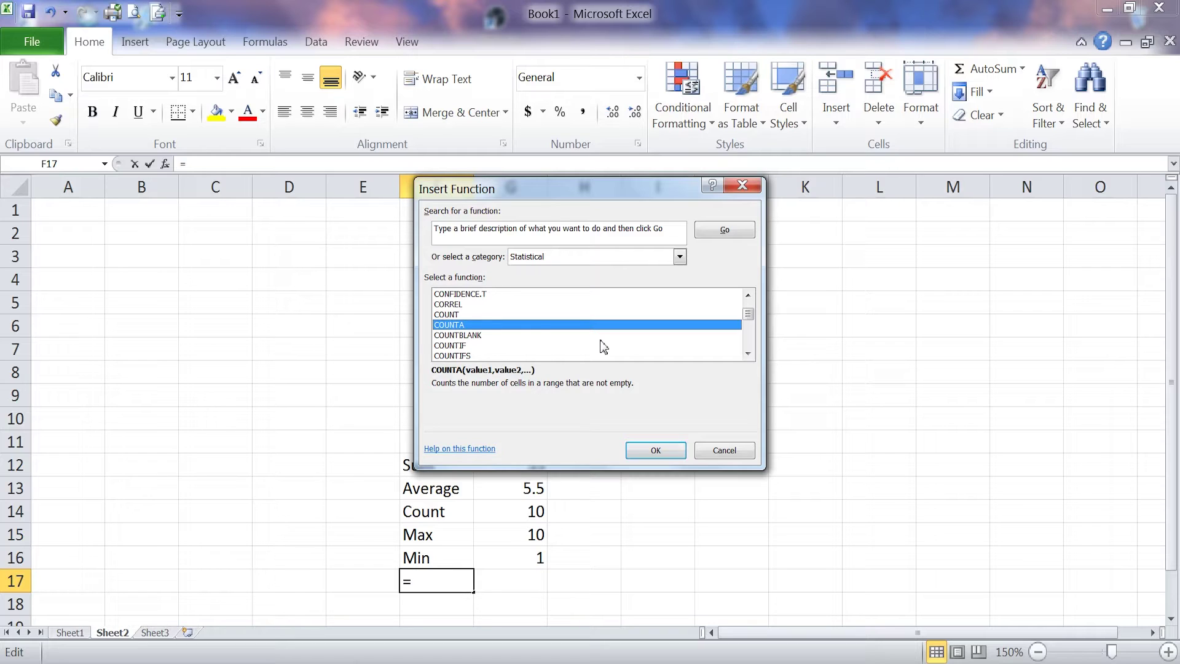
# Insert the COUNTBLANK function into cell F17 with the range G2:G11 and review the cell's formula.
pyautogui.click(484, 335)
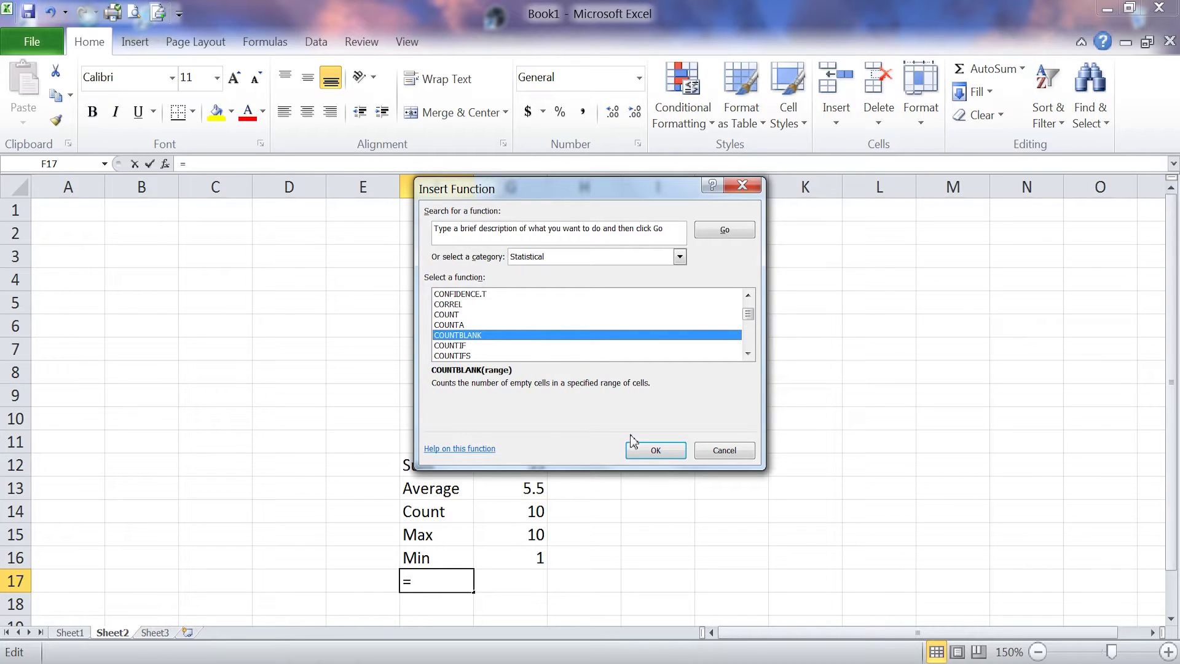
pyautogui.click(656, 452)
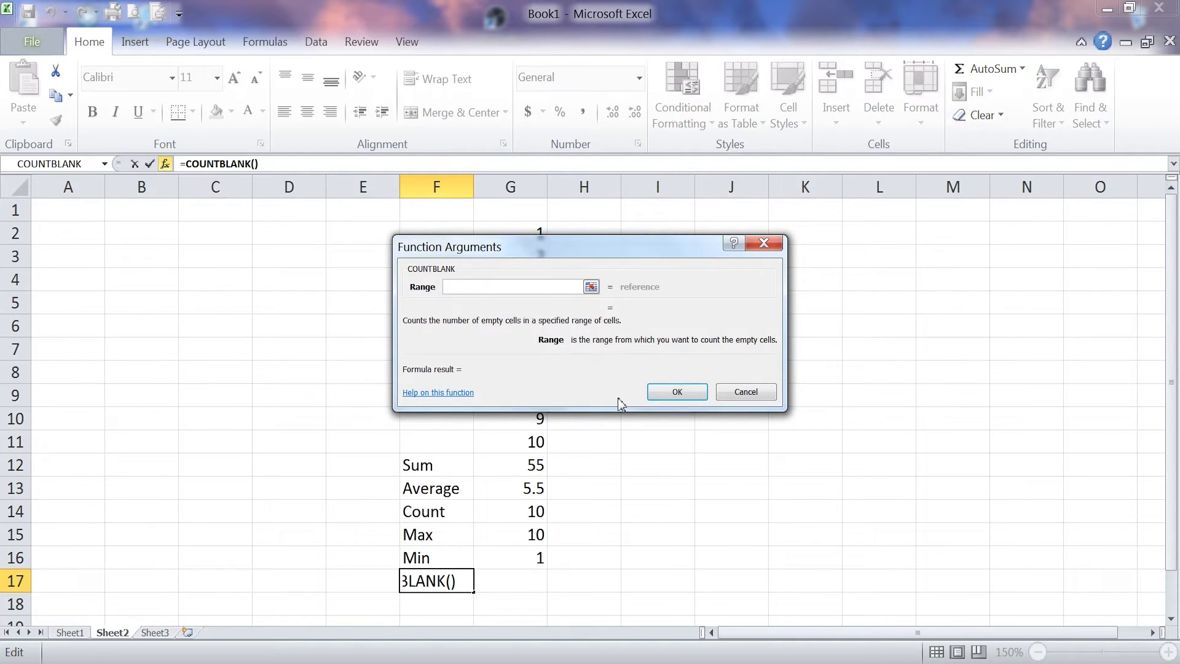
pyautogui.write('g')
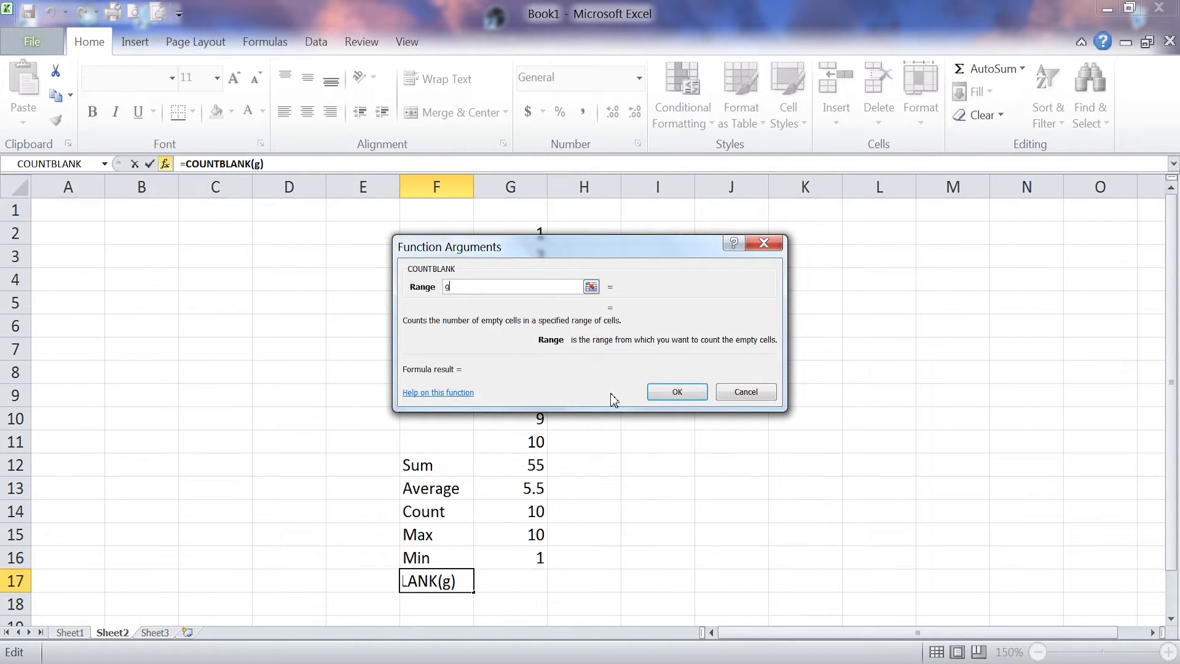
pyautogui.write('2.g11')
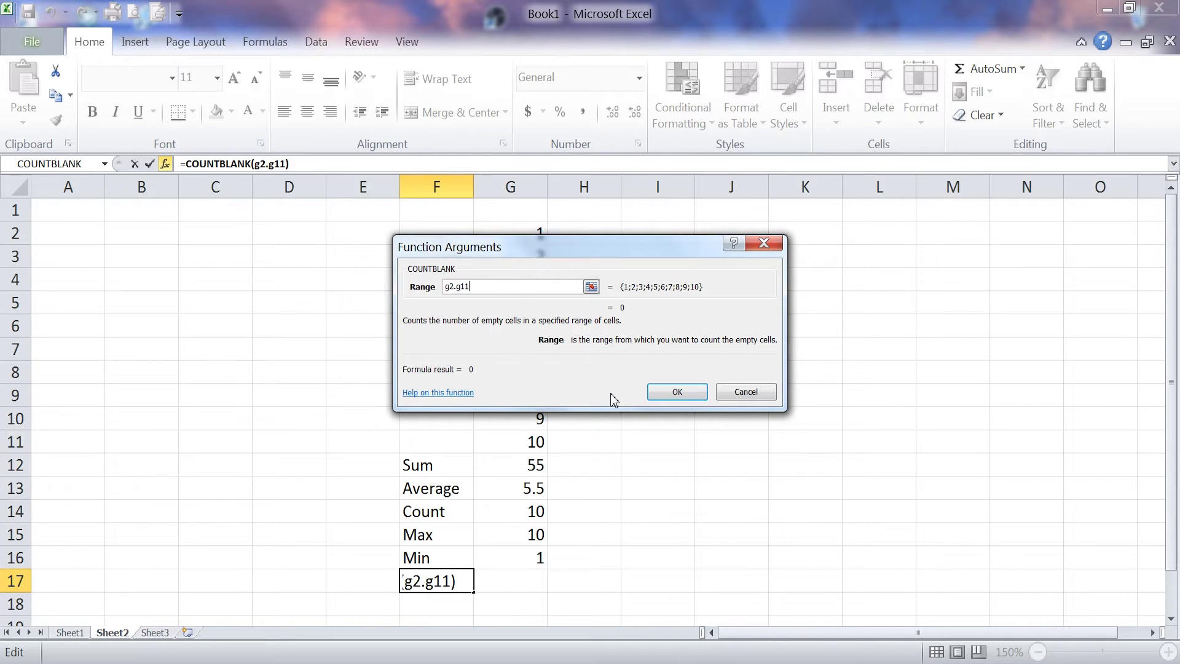
pyautogui.click(683, 392)
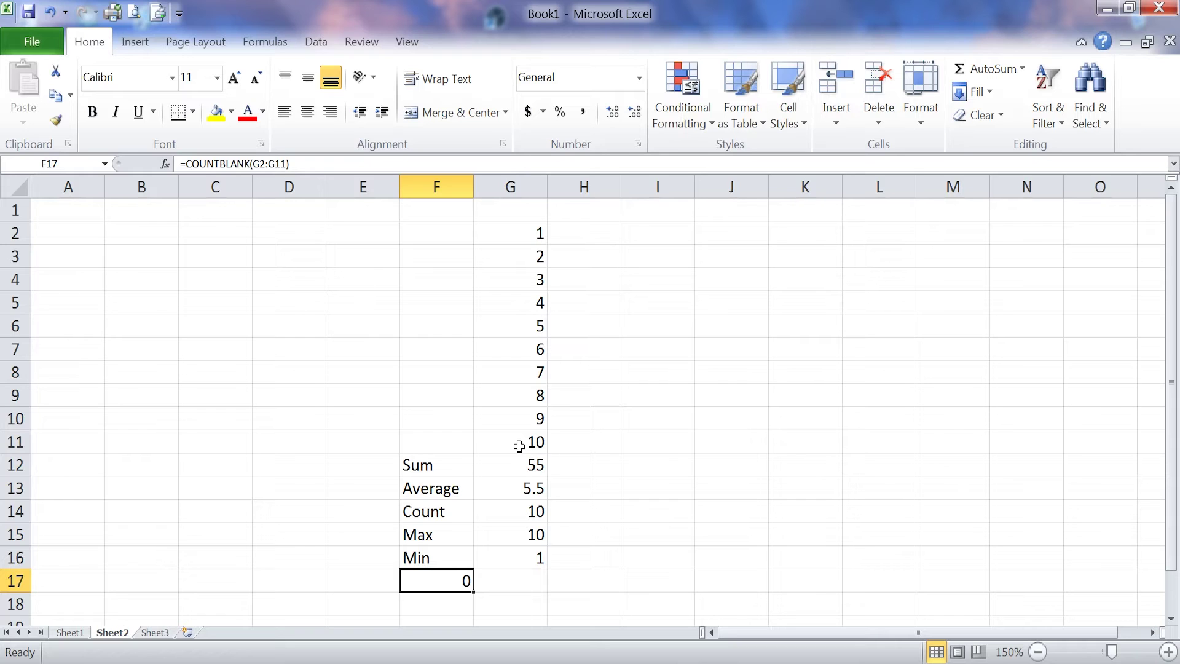
pyautogui.doubleClick(436, 581)
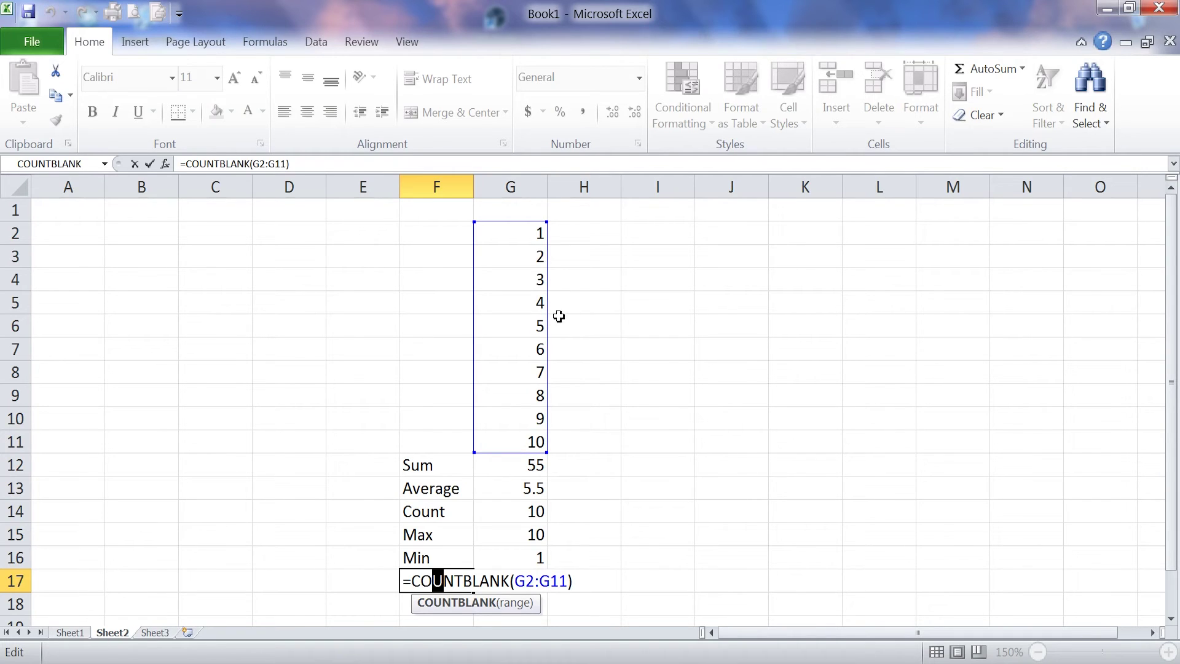
pyautogui.click(605, 480)
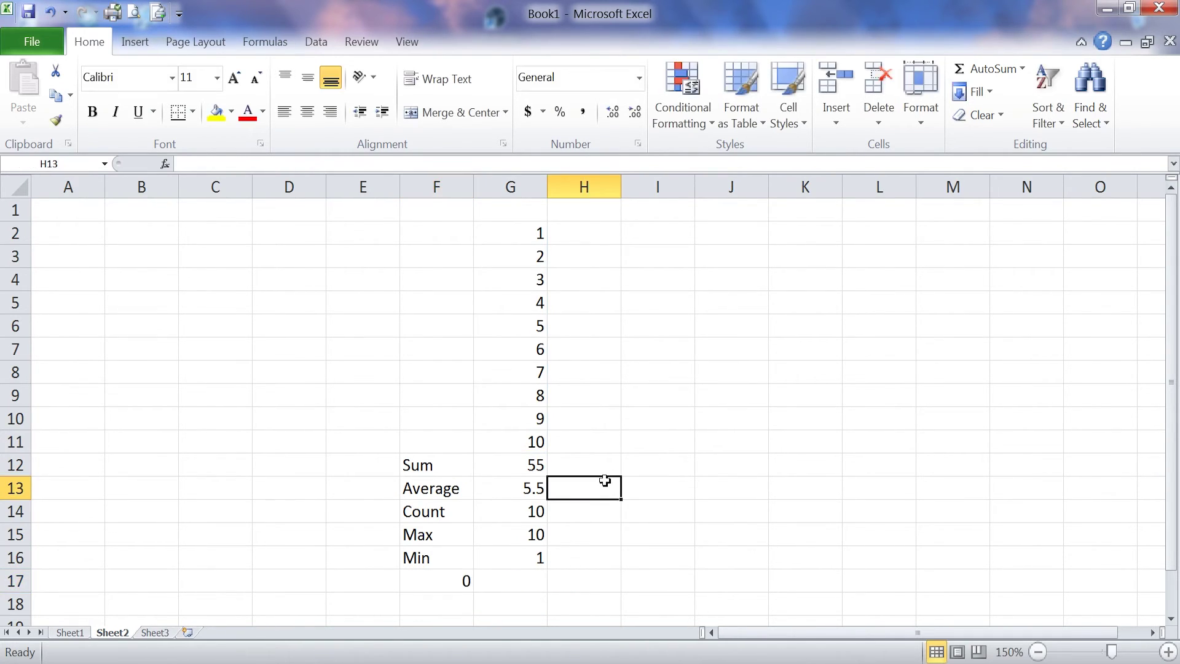
# Open Insert Function for cell H13 and browse the functions in the Financial category.
pyautogui.click(166, 165)
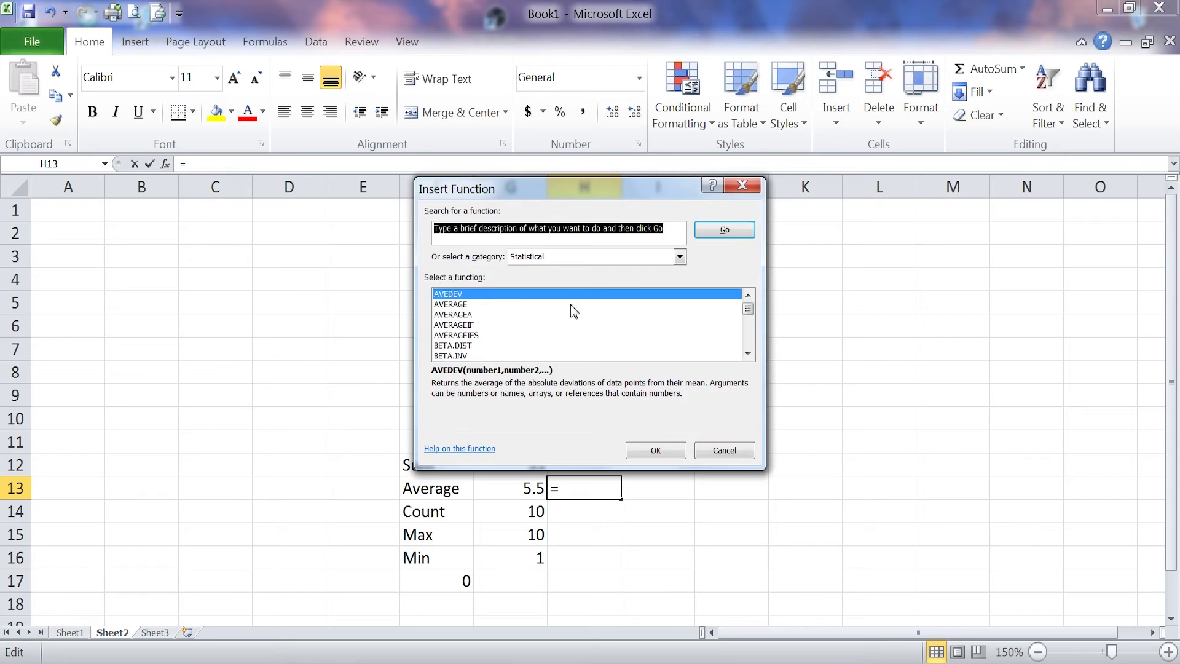
pyautogui.click(680, 259)
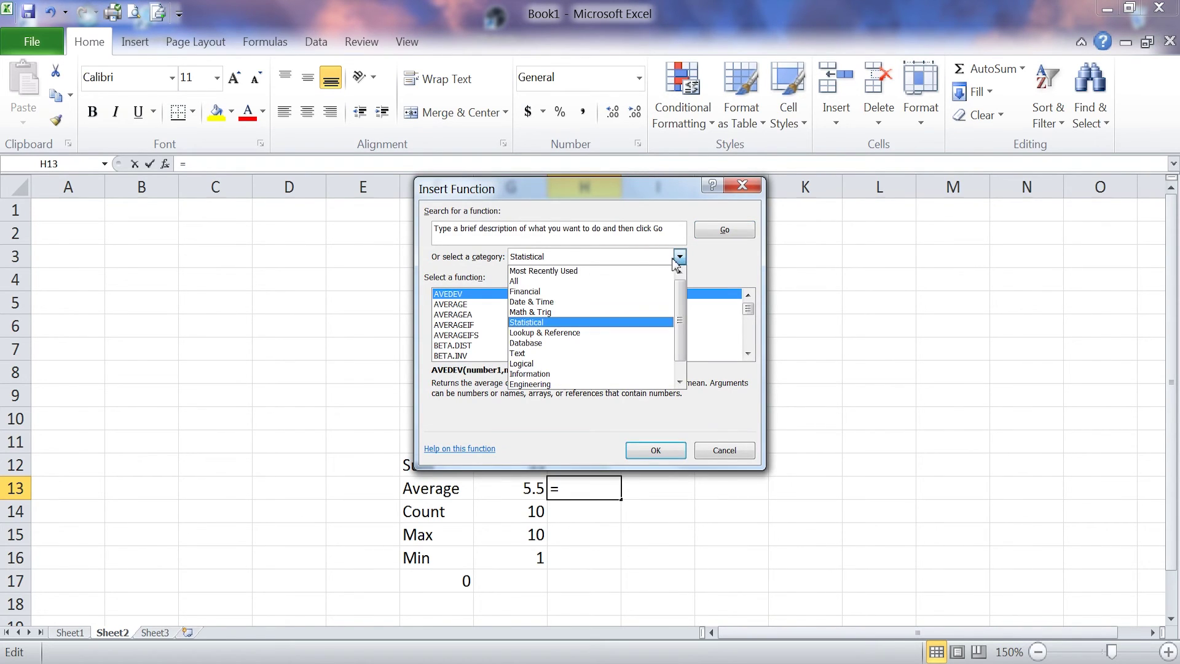
pyautogui.click(558, 297)
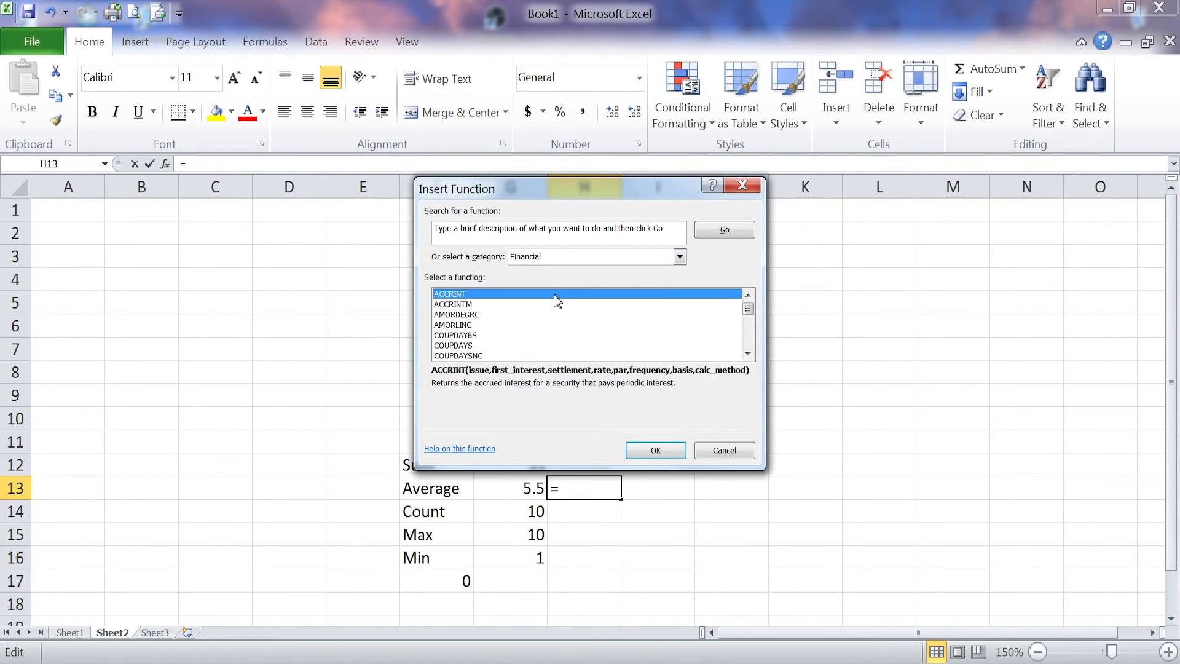
pyautogui.click(748, 353)
pyautogui.click(748, 354)
pyautogui.click(748, 354)
pyautogui.click(749, 354)
pyautogui.moveTo(748, 354); pyautogui.dragTo(748, 354)
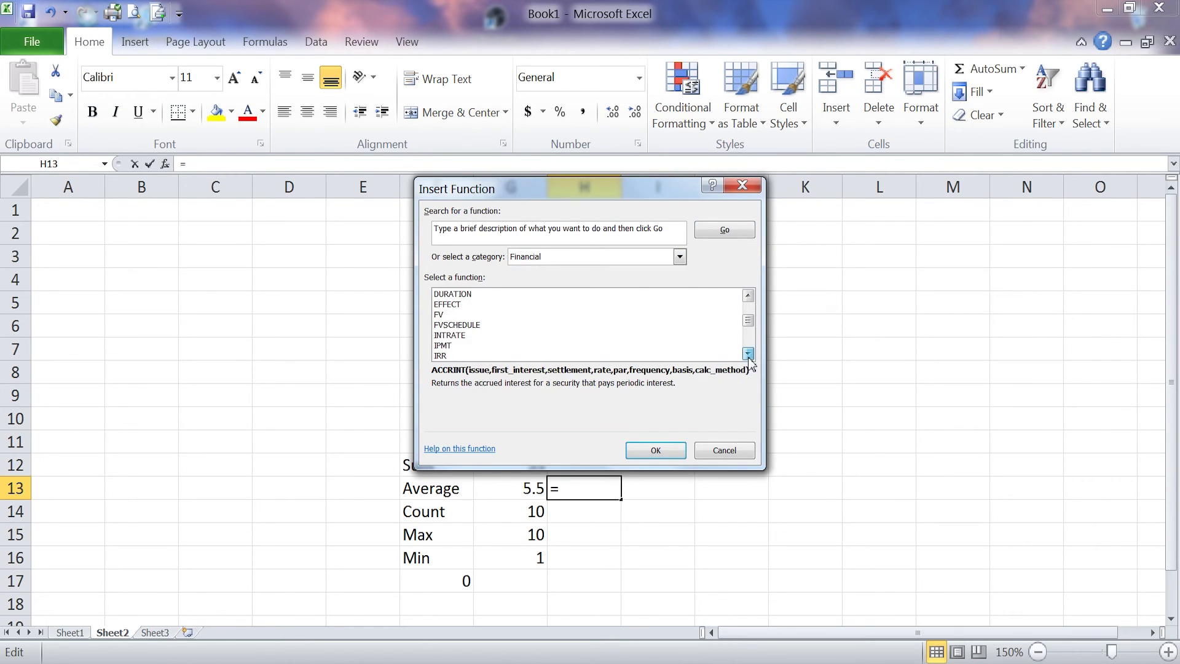
# Try to insert the ACCRINT function into cell H13 with cell K7 as its issue argument.
pyautogui.click(673, 452)
pyautogui.click(750, 440)
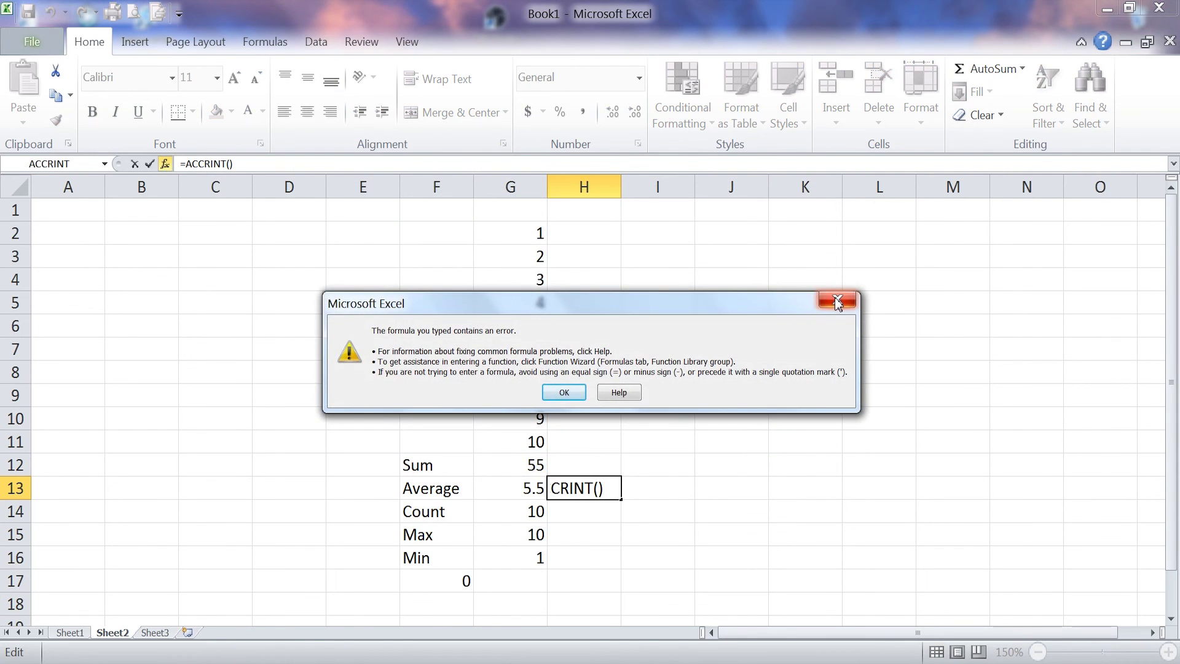
pyautogui.click(838, 302)
pyautogui.click(804, 352)
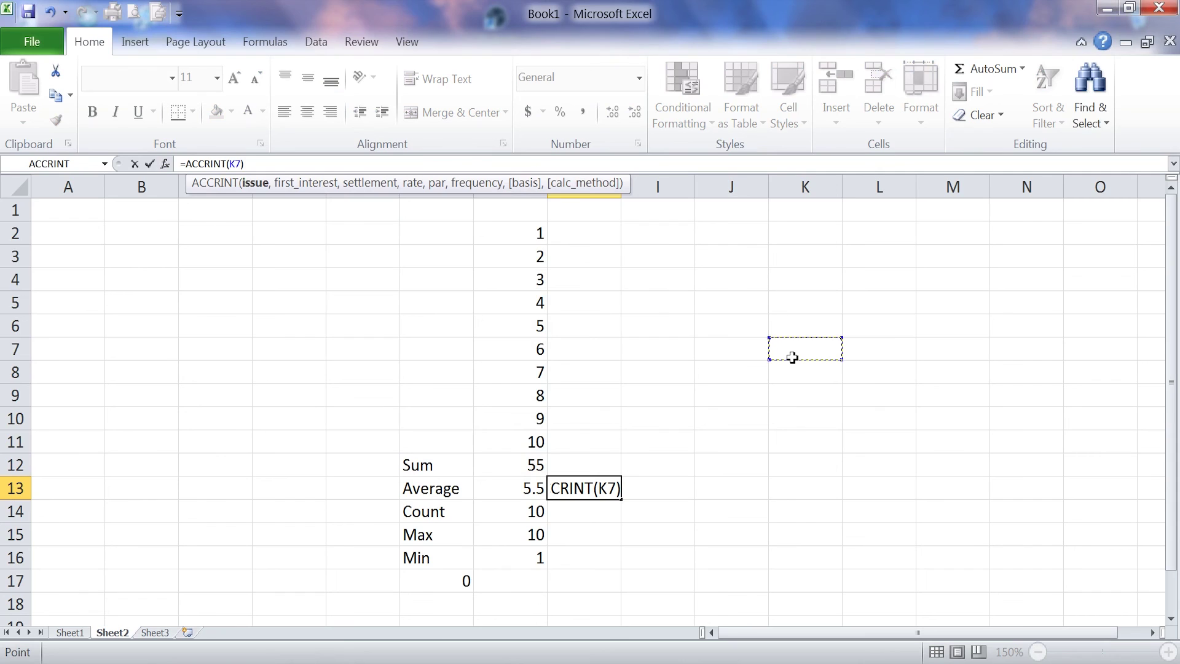
pyautogui.write('`')
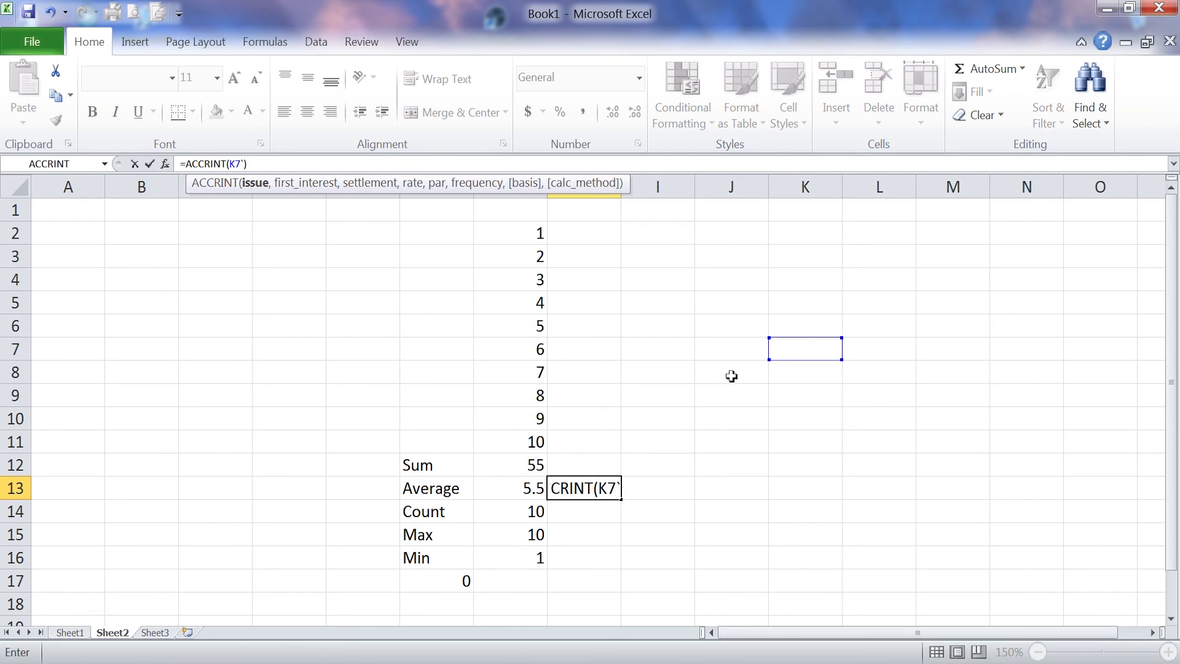